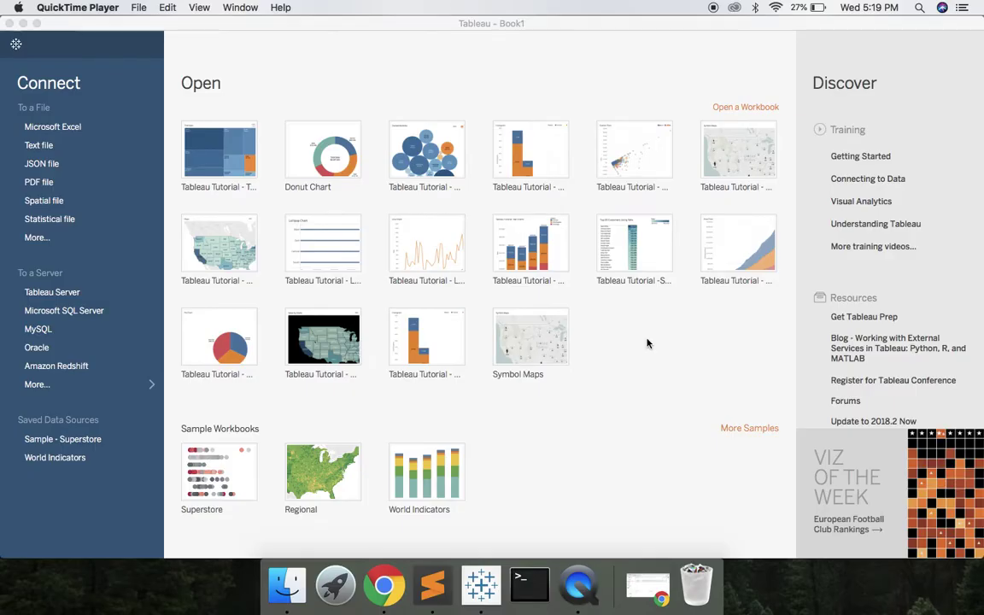
- On a new Sample - Superstore sheet, bar SUM(Profit) by Customer Name, coloured and labelled by profit
click(96, 439)
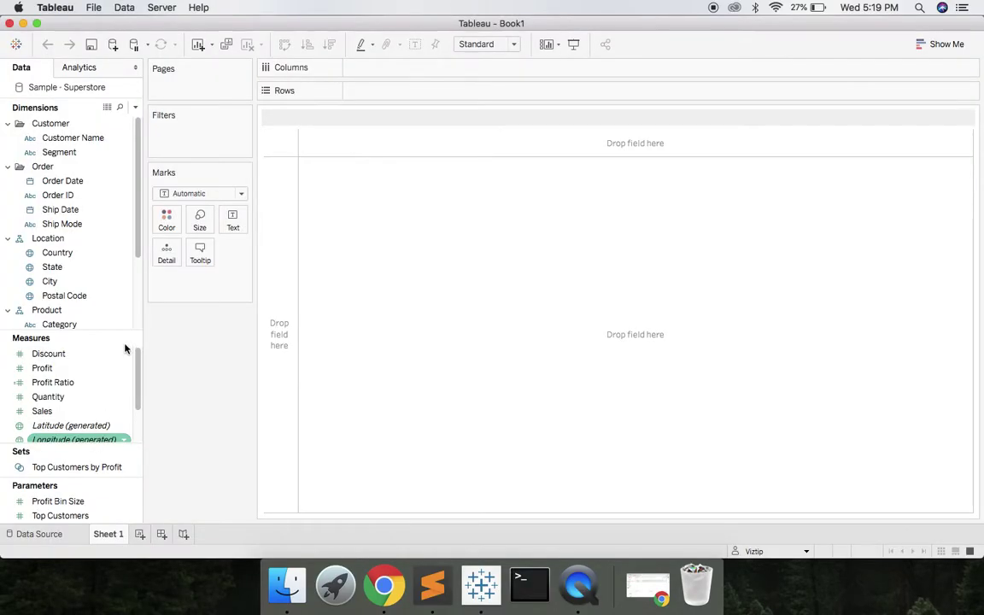
drag(94, 369, 386, 68)
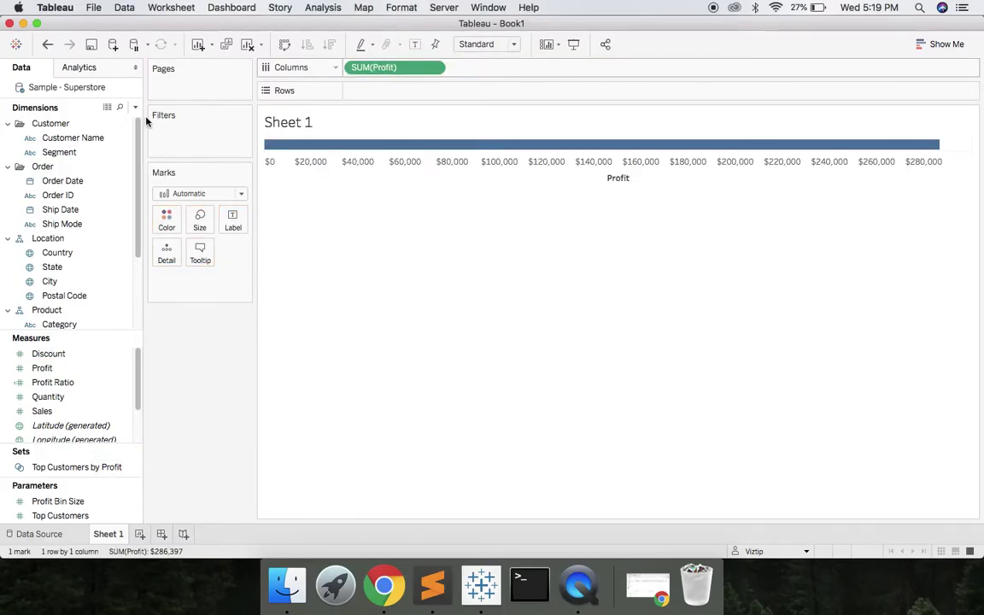
drag(87, 136, 393, 95)
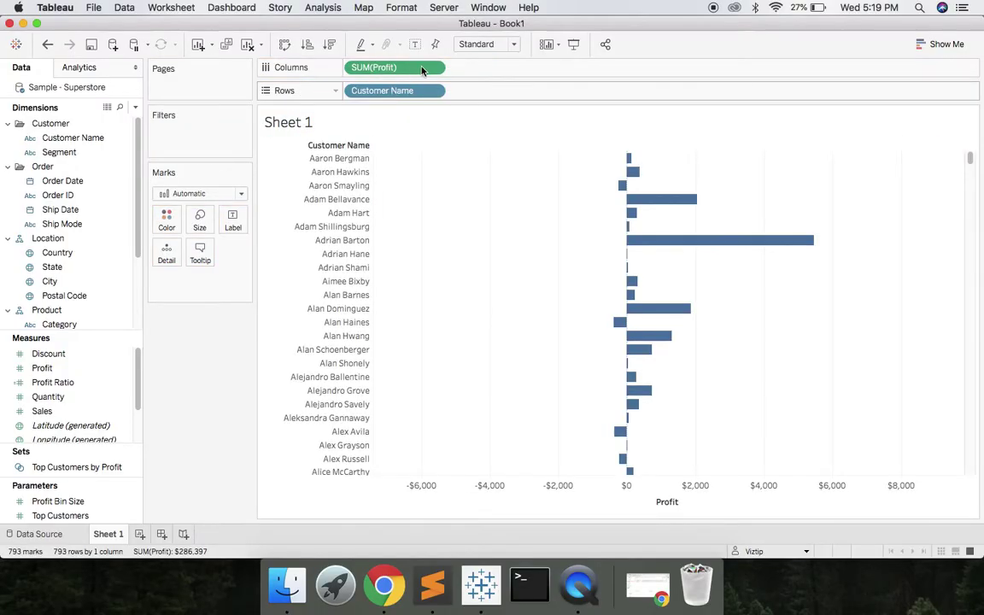
drag(409, 74, 171, 222)
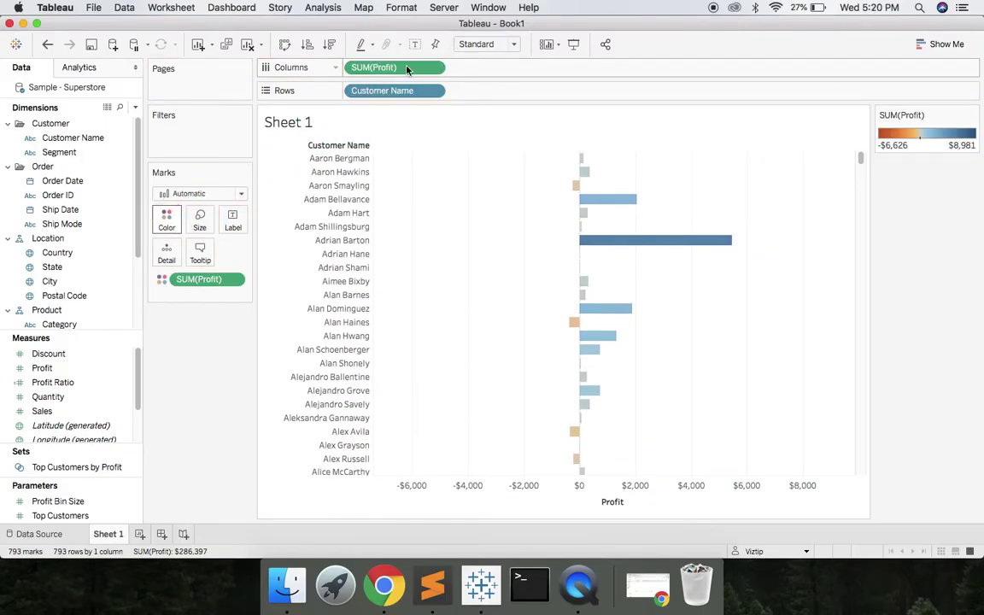
drag(401, 66, 232, 220)
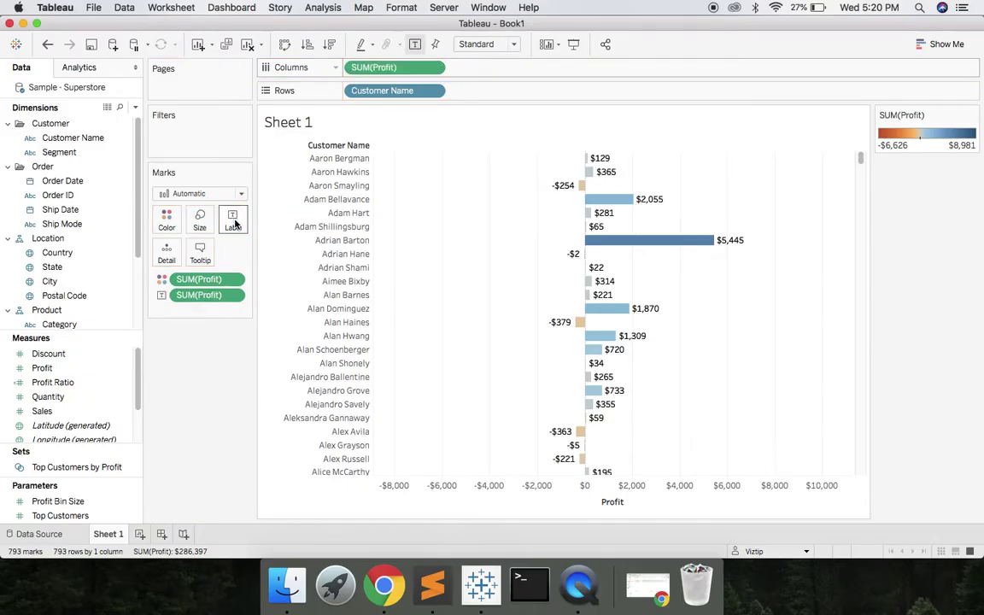
- Sort Customer Name descending by Profit (Sum), from $8,981 down to −$6,626
right_click(417, 92)
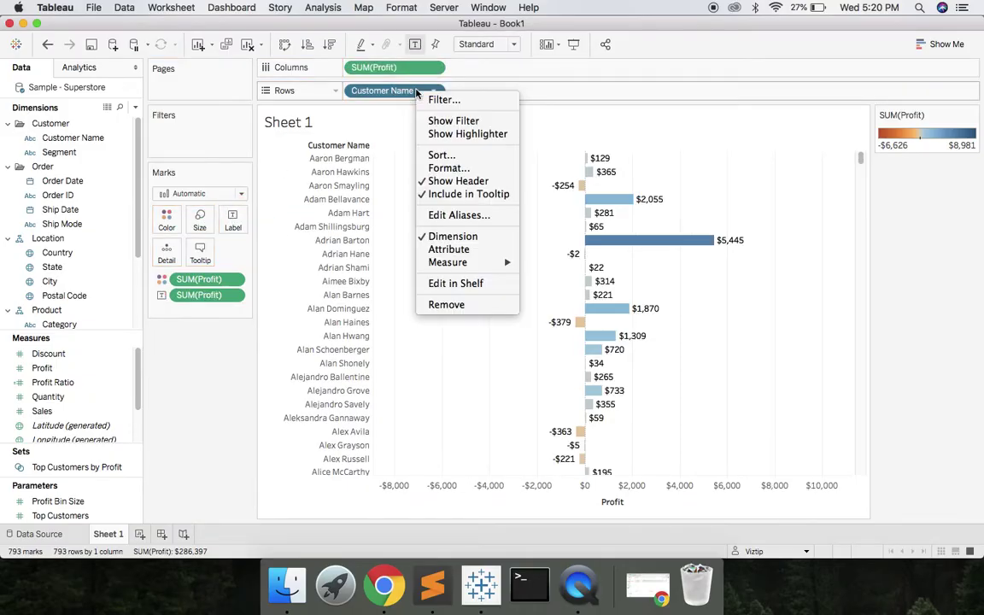
click(440, 155)
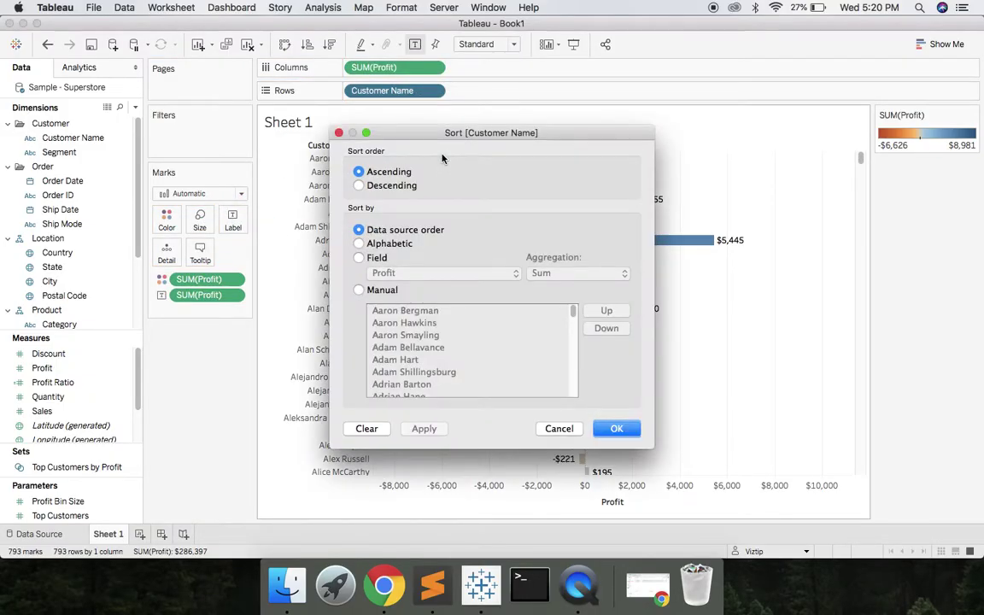
click(359, 185)
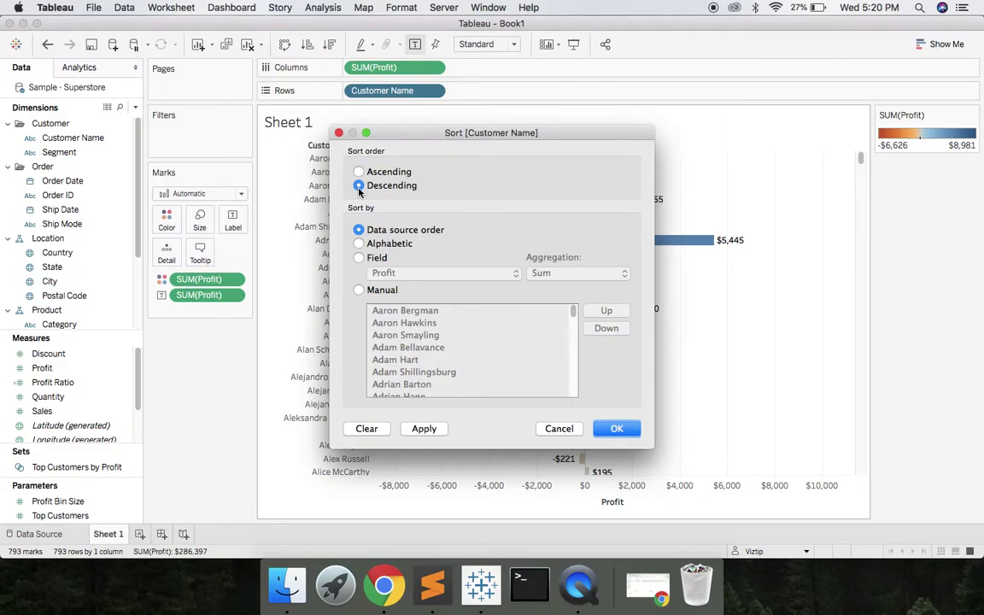
click(359, 258)
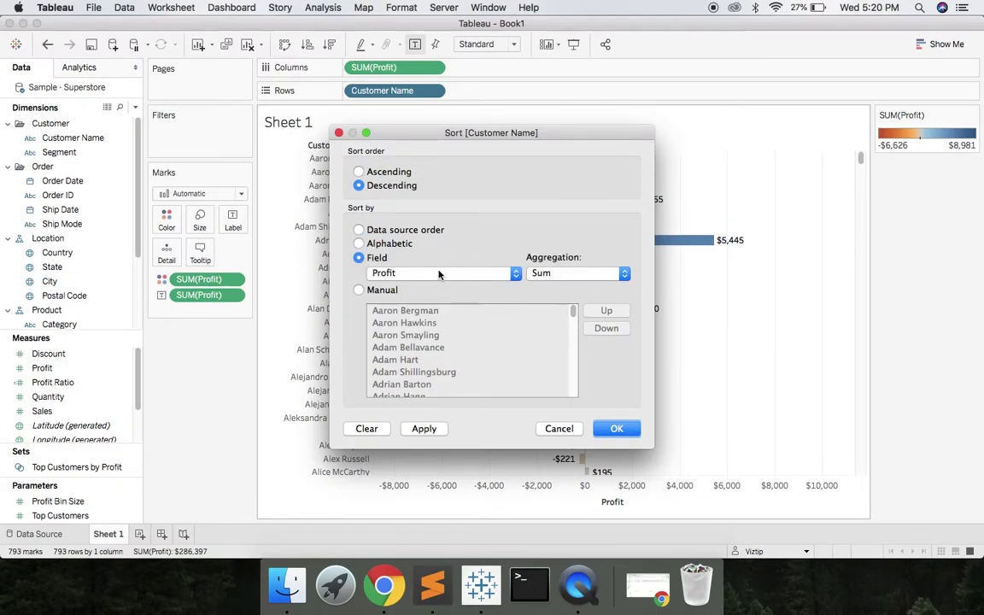
click(631, 434)
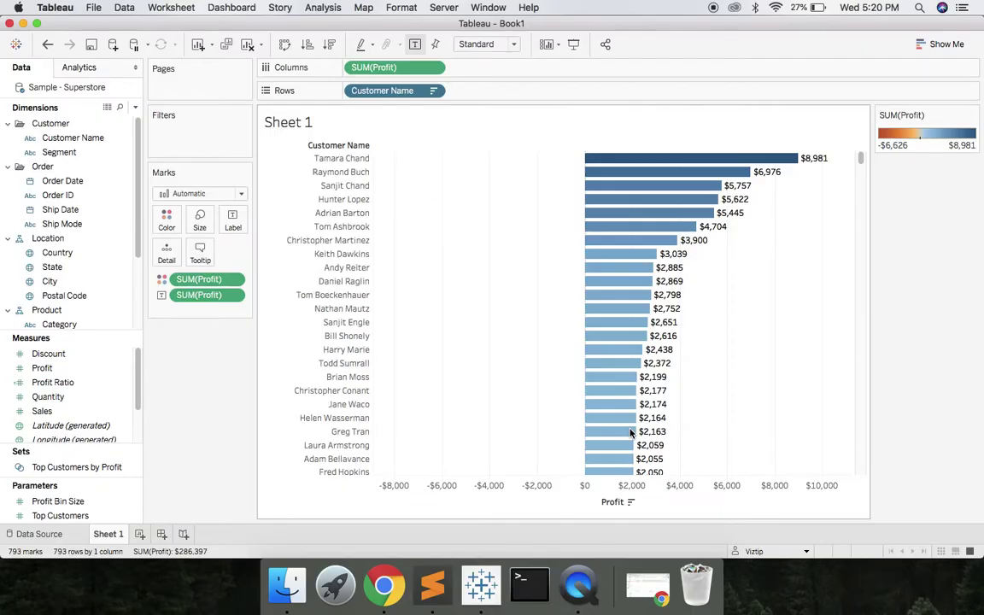
drag(860, 154, 830, 541)
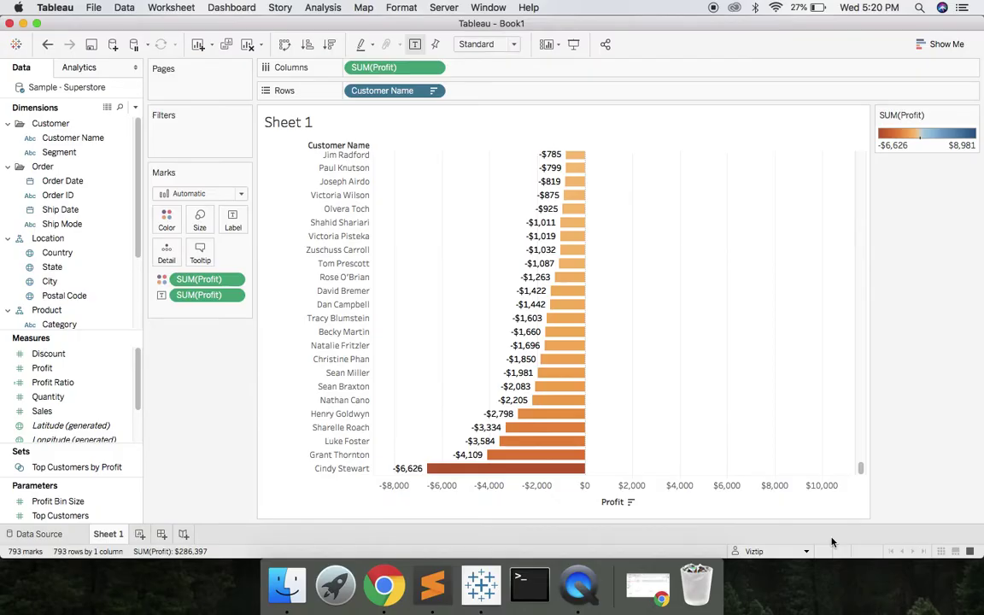
- Create an integer parameter 'Top N' with minimum 1, maximum 20 and step size 1
right_click(5, 503)
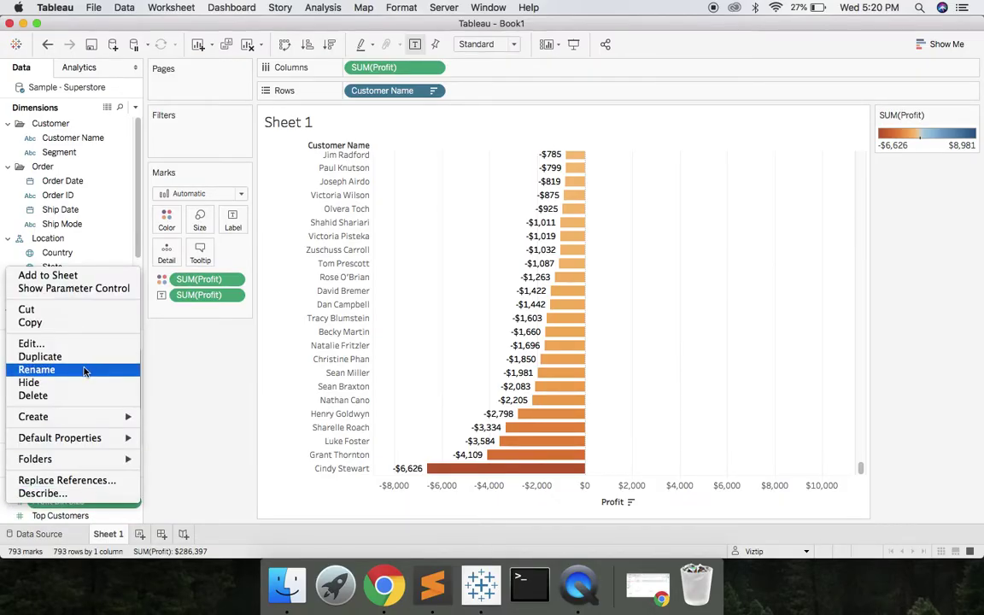
mouse_move(90, 416)
click(171, 432)
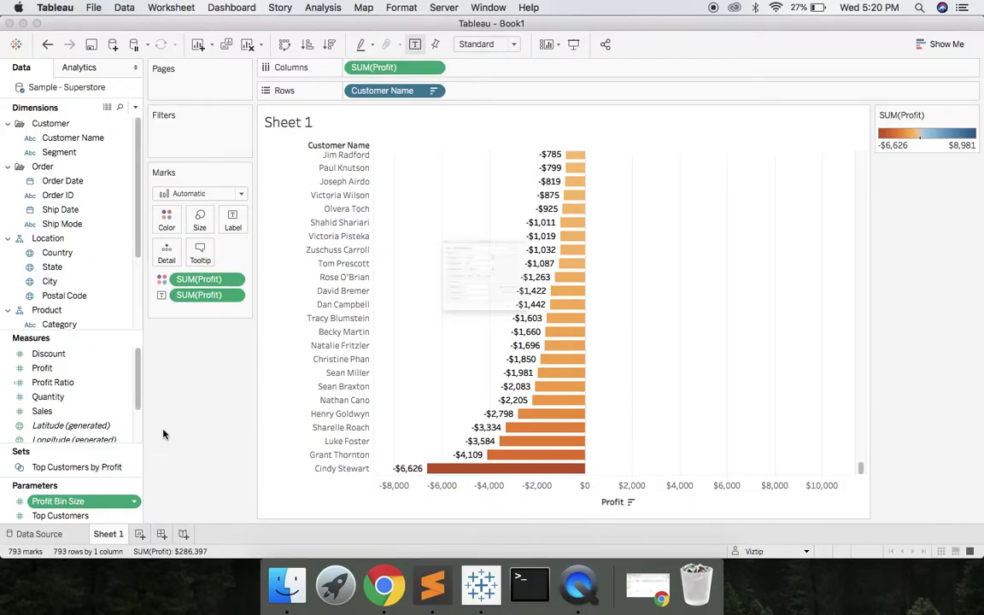
text(Top )
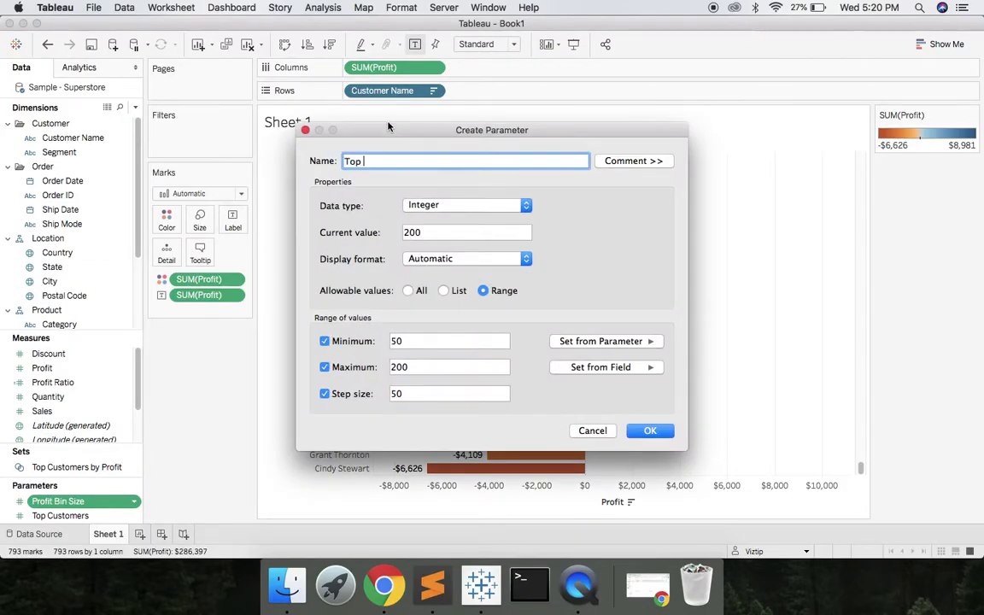
text(N)
click(416, 368)
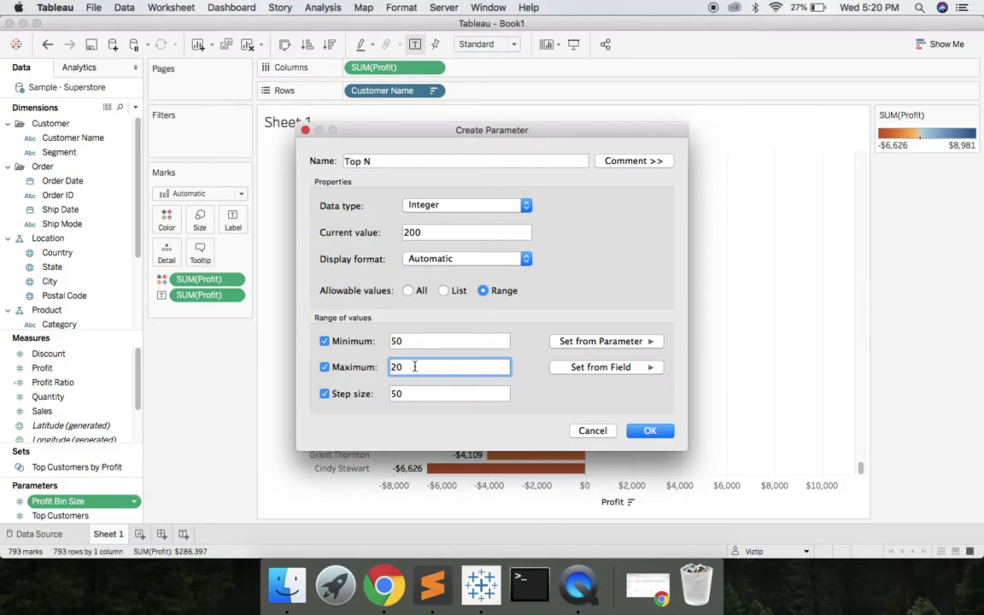
click(411, 340)
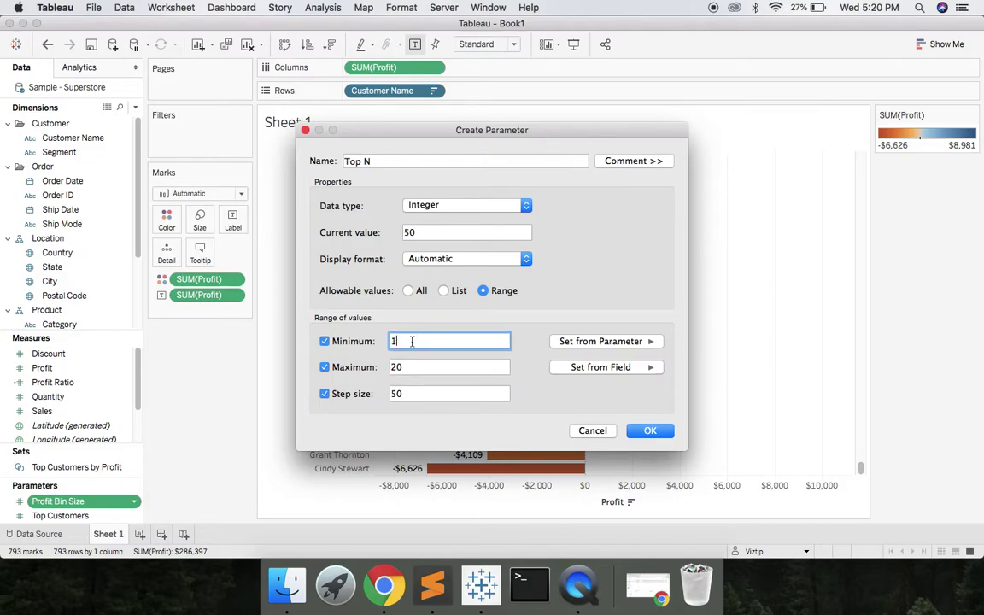
click(414, 392)
key(BackSpace)
text(1)
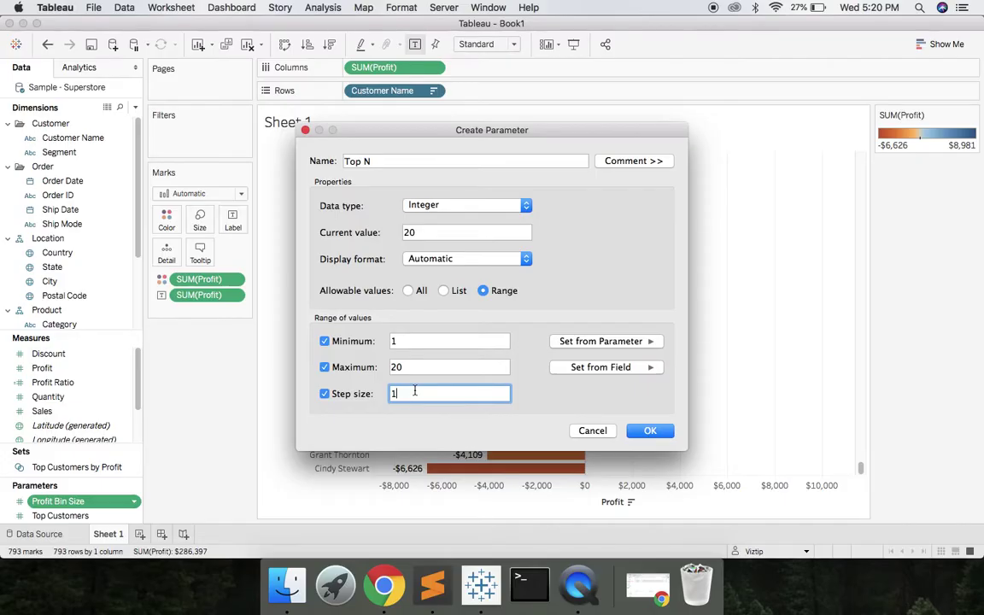
click(650, 431)
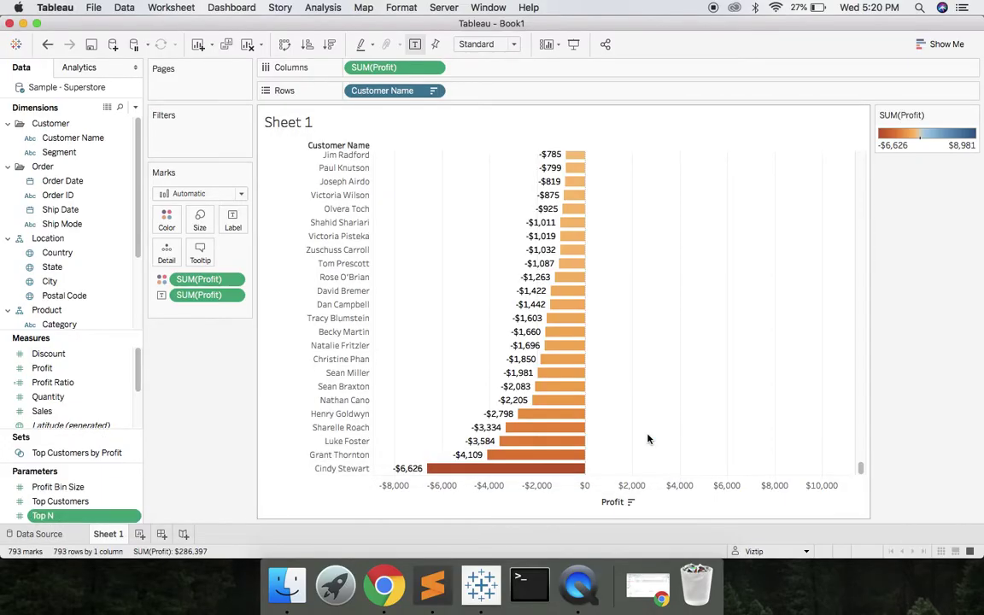
- Duplicate the Top N parameter and rename the copy to 'Bottom N'
right_click(62, 515)
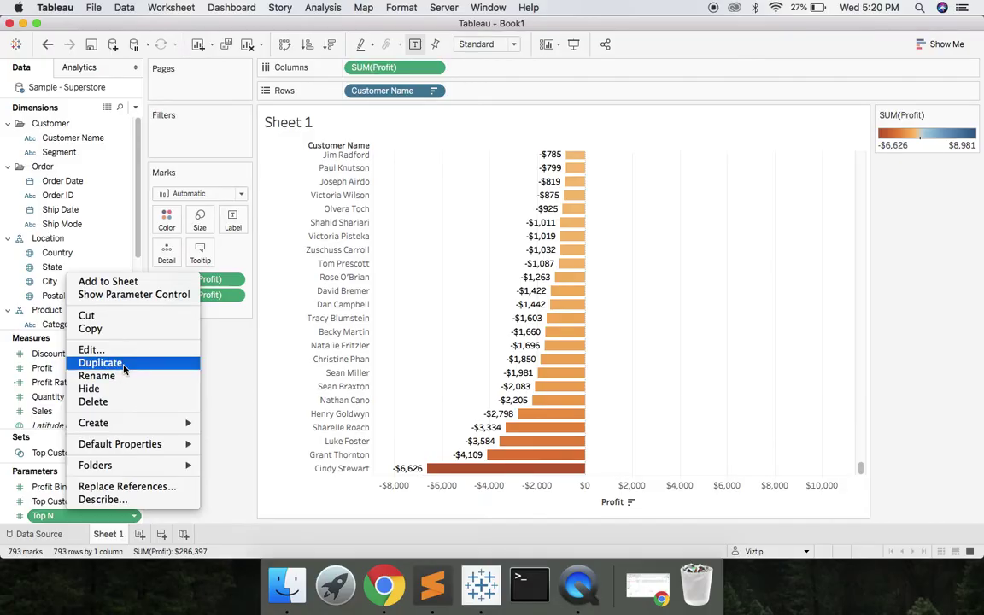
click(125, 366)
right_click(75, 516)
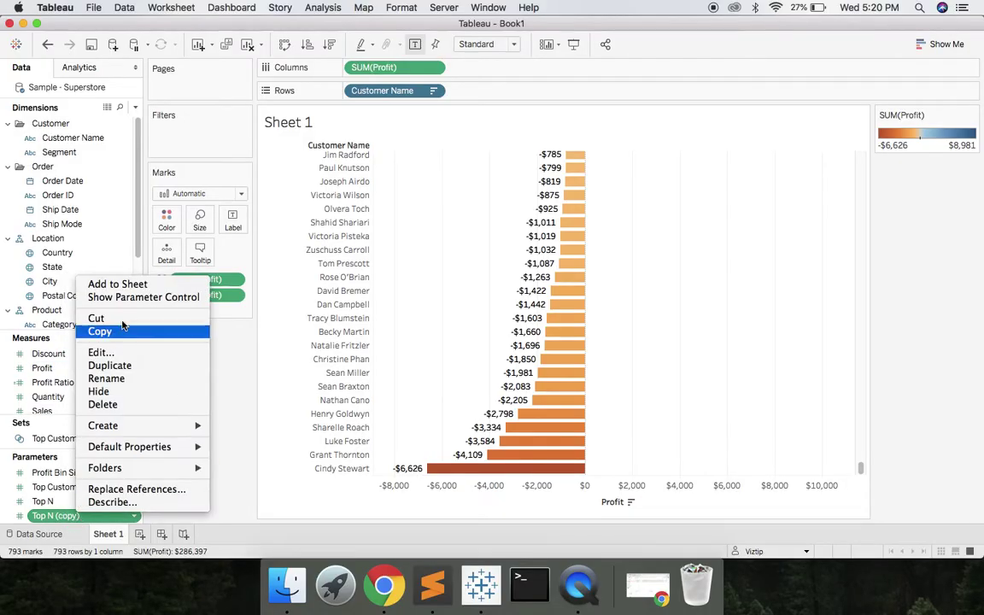
click(116, 354)
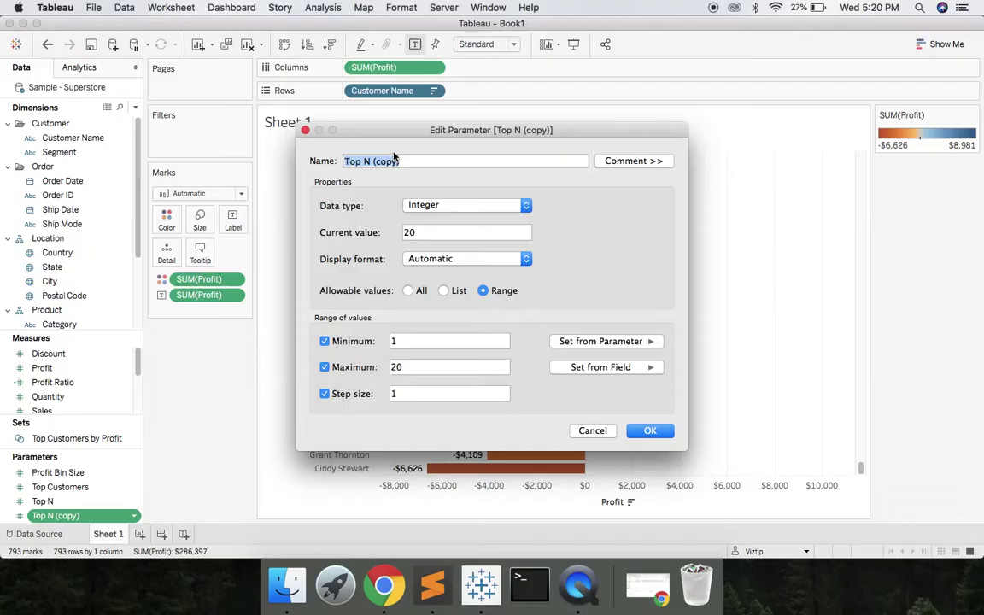
click(353, 160)
key(BackSpace)
key(BackSpace)
key(BackSpace)
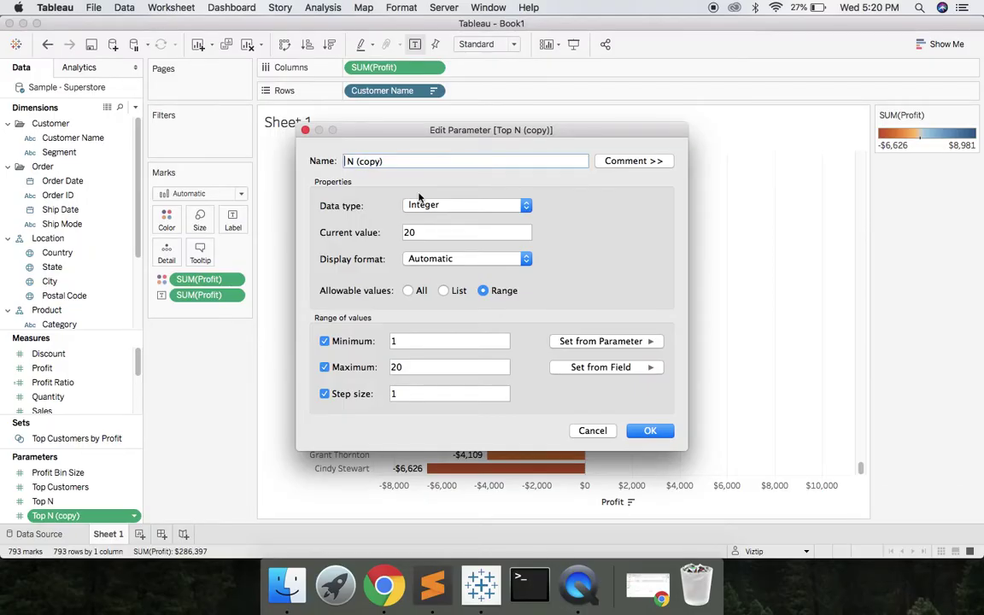
text(Bottom)
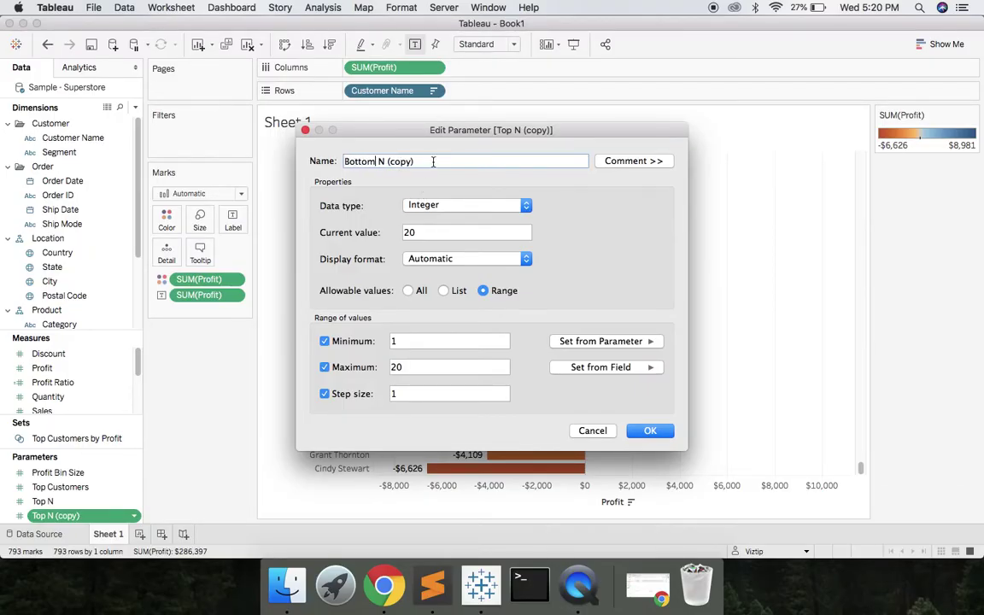
click(428, 162)
key(BackSpace)
key(BackSpace)
key(BackSpace)
key(BackSpace)
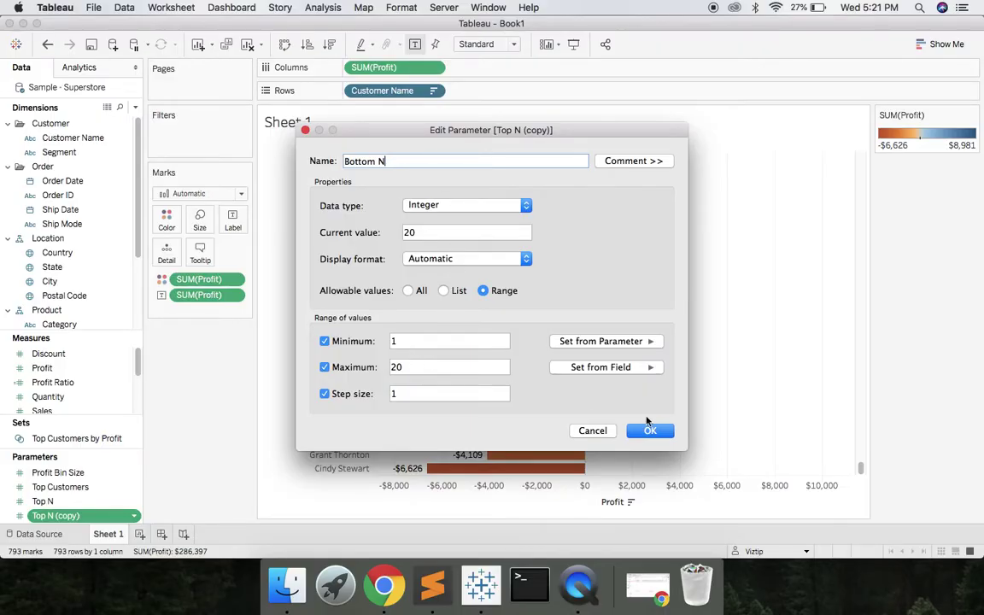
click(650, 431)
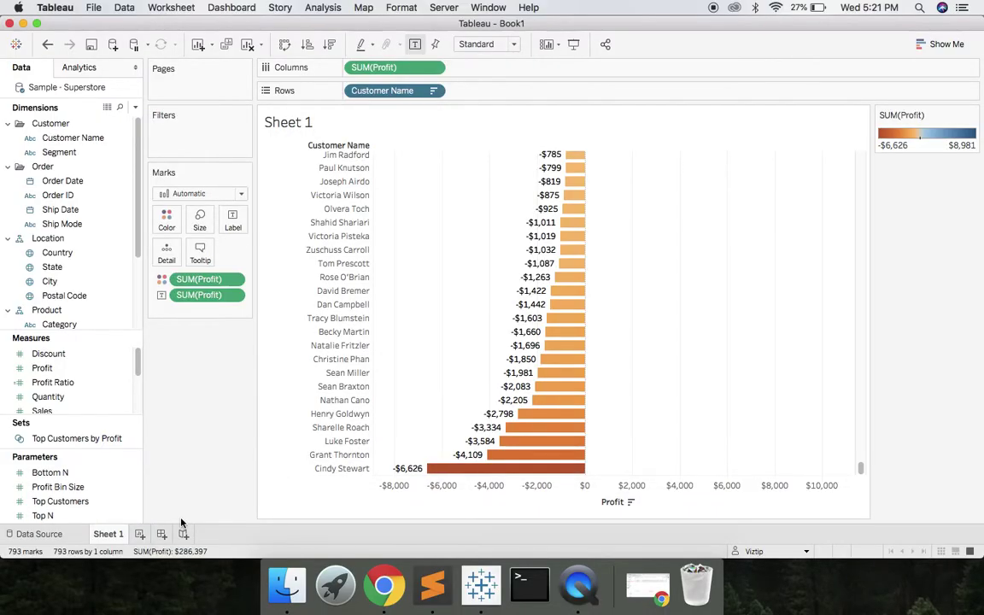
- Show the Bottom N and Top N parameter controls on the sheet as type-in fields
right_click(86, 474)
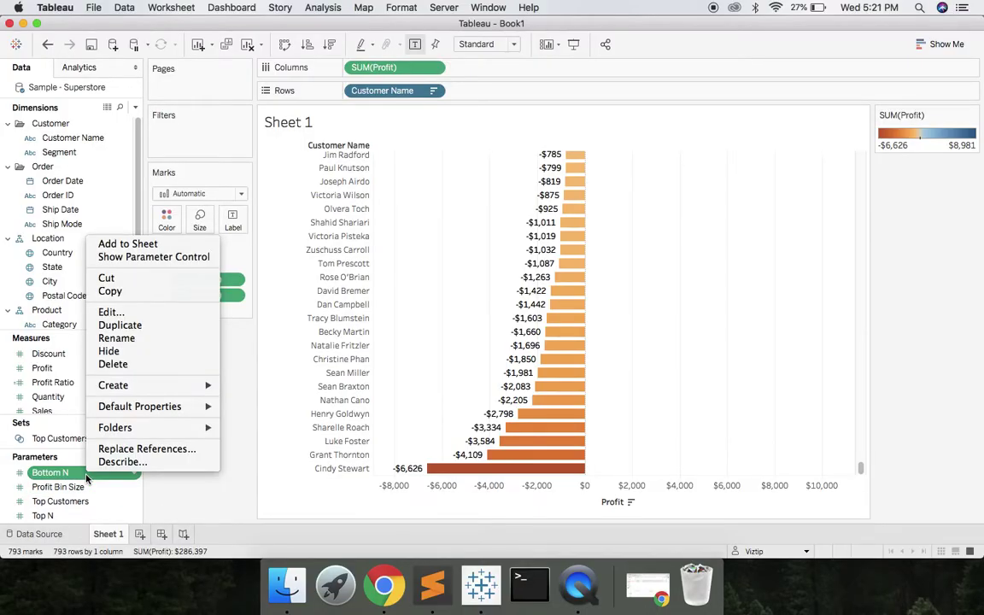
click(145, 257)
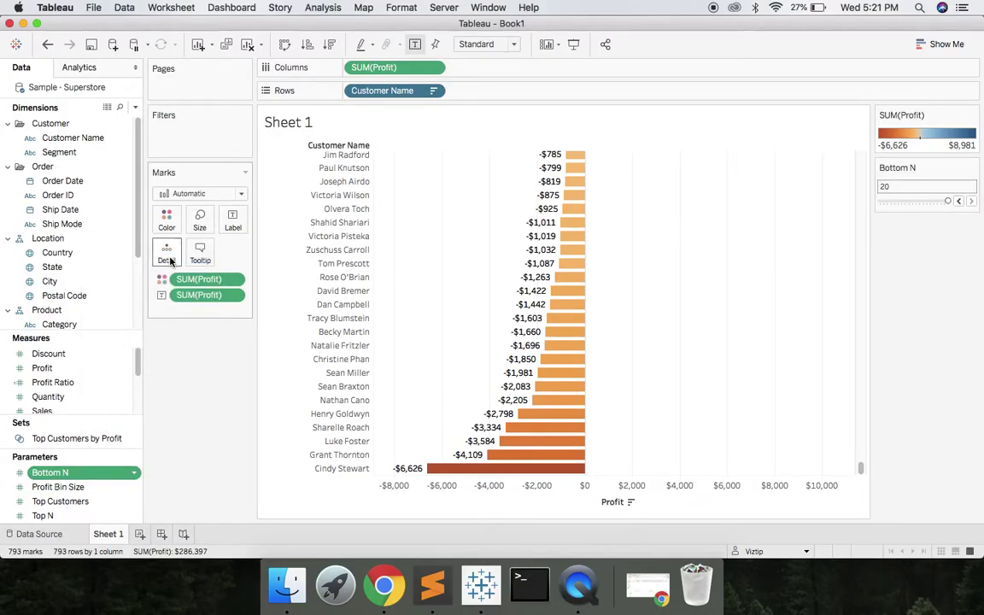
right_click(88, 516)
click(199, 295)
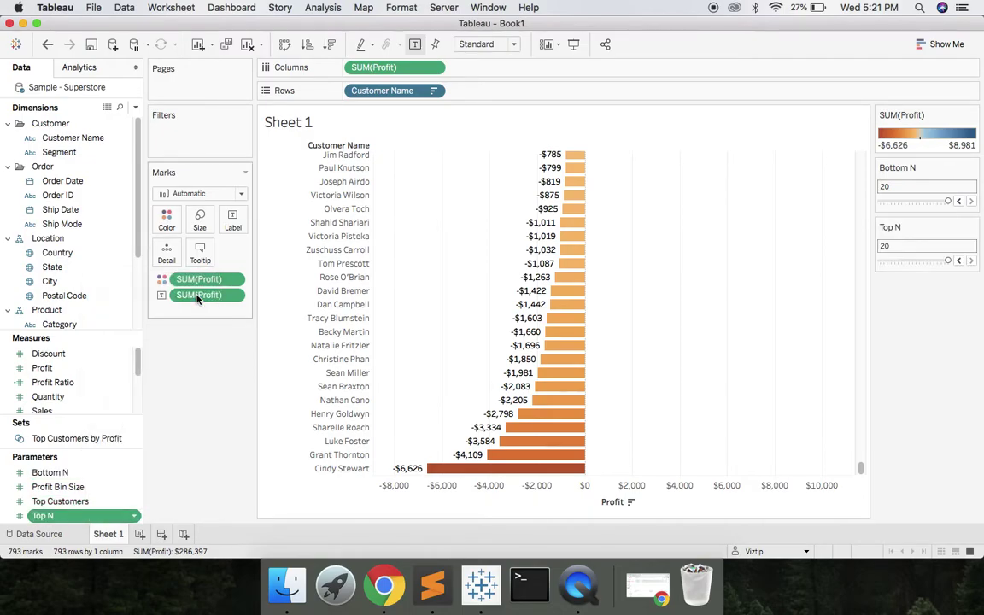
click(974, 172)
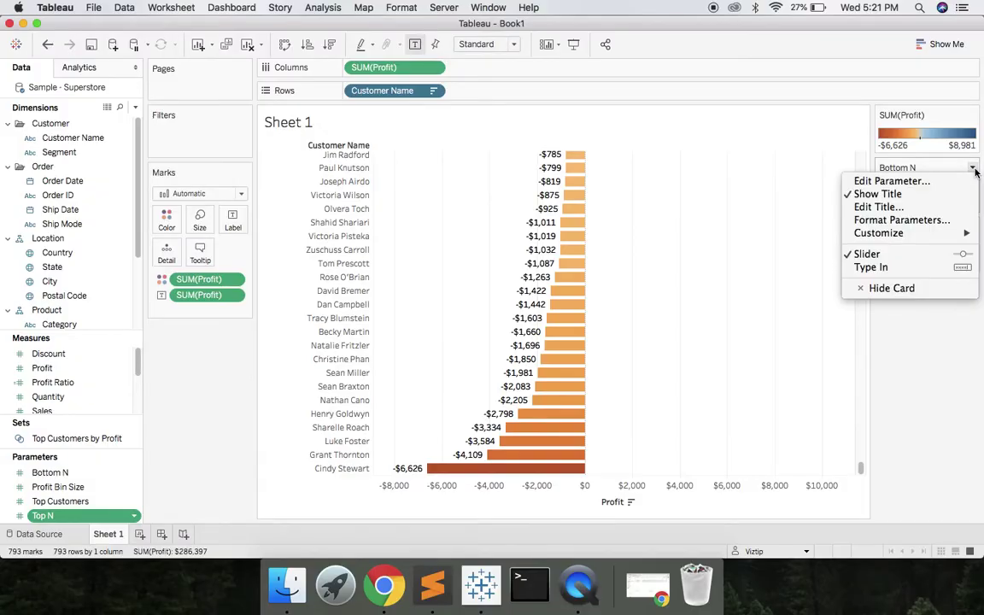
click(918, 265)
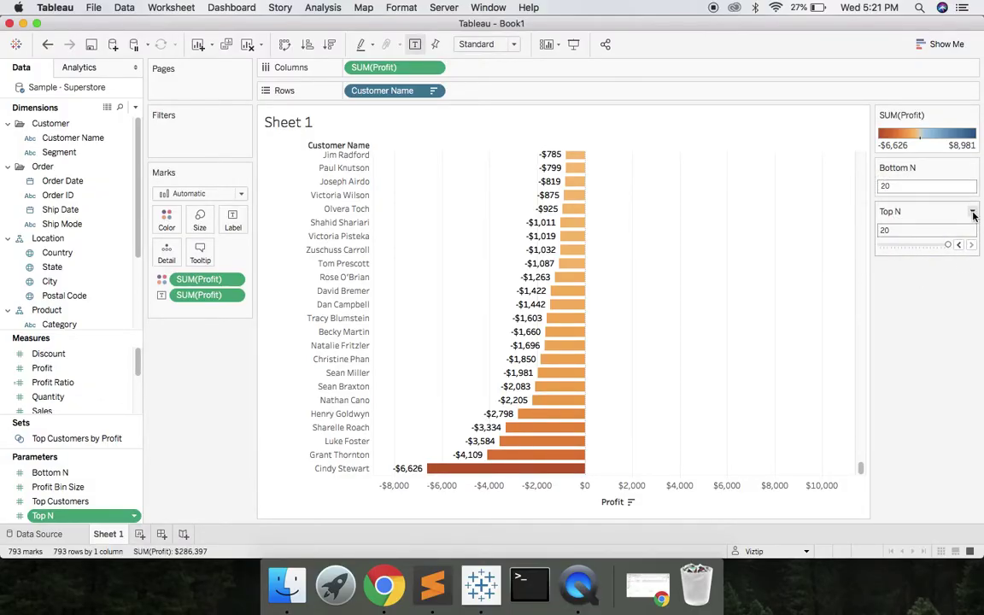
click(973, 213)
click(898, 311)
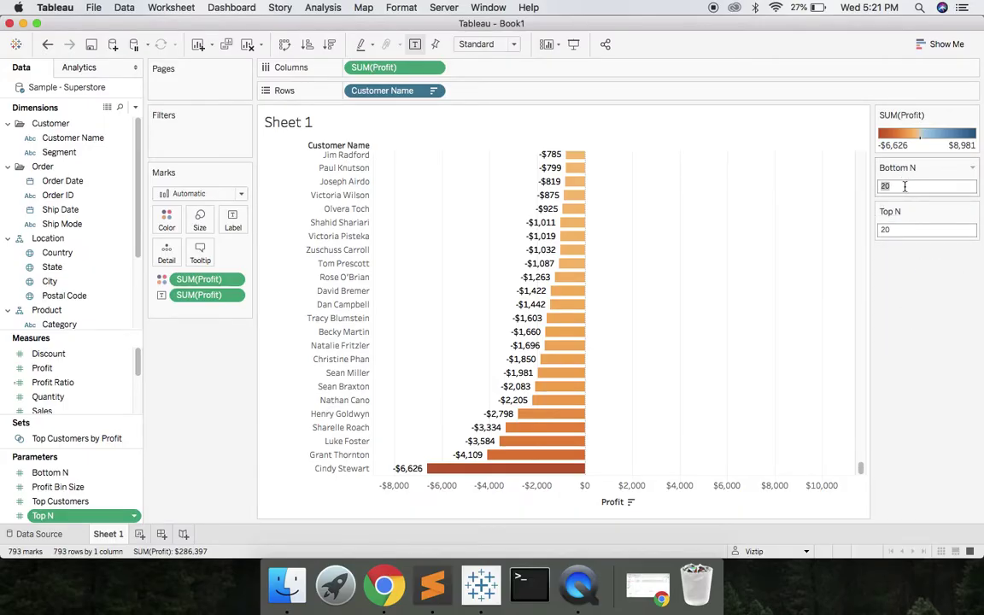
- Set Bottom N to 5 and move the Top N control above Bottom N
key(BackSpace)
text(5)
key(Return)
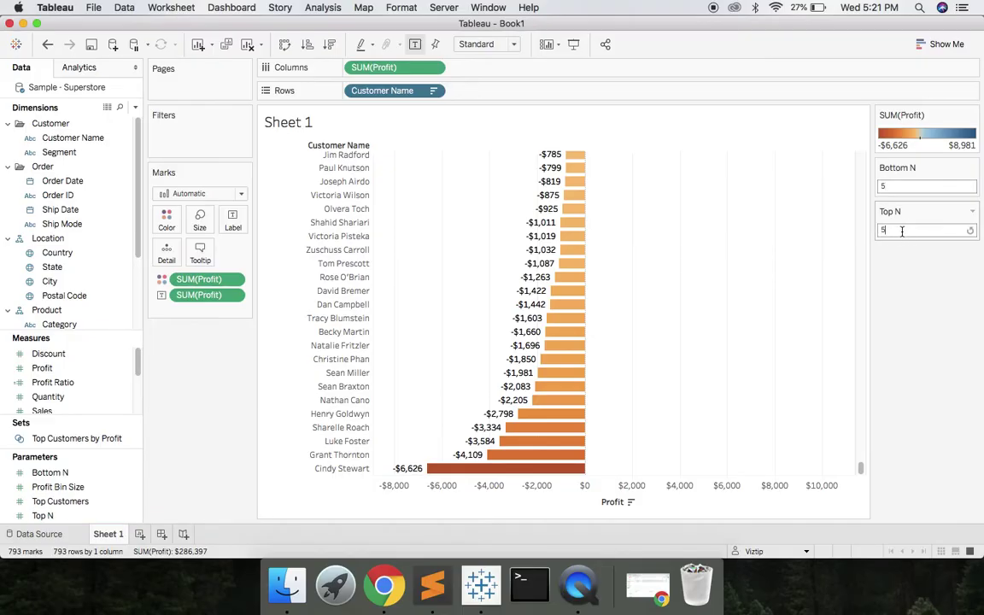
drag(921, 214, 920, 161)
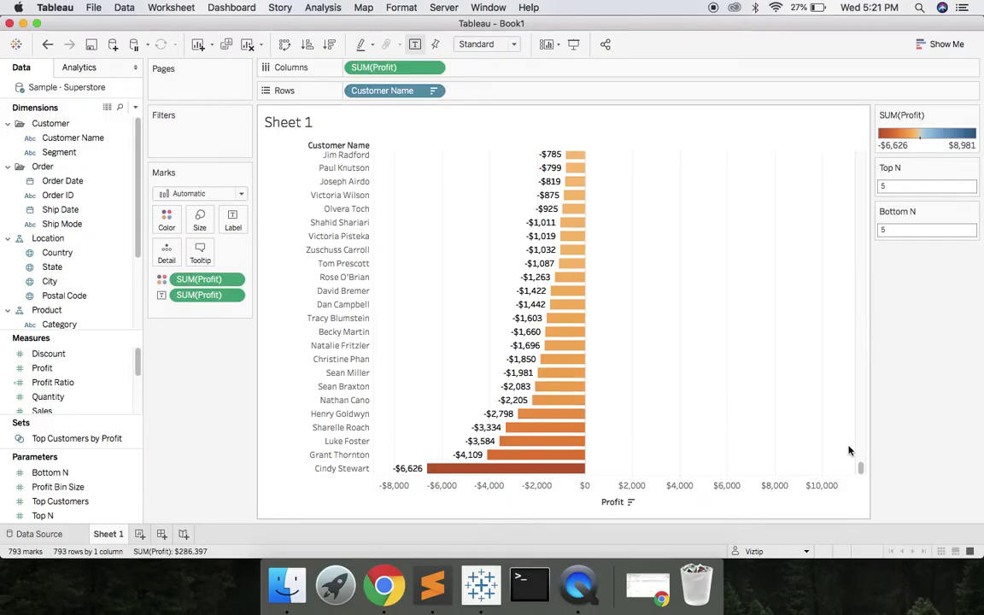
drag(859, 466, 872, 101)
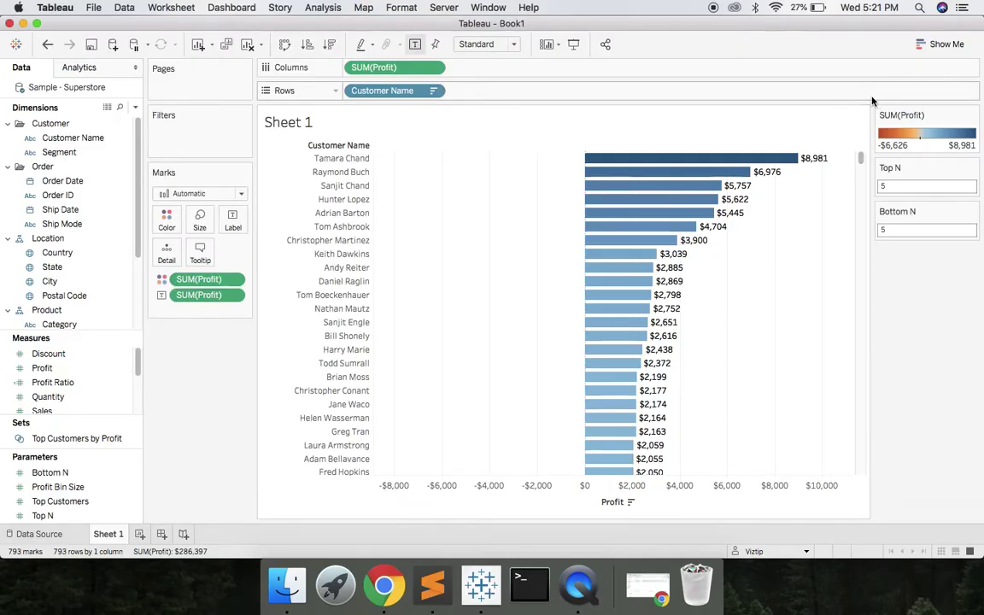
- Create a Customer Name set 'Top N by Parameter' of the top Top N customers by Profit (Sum)
right_click(96, 143)
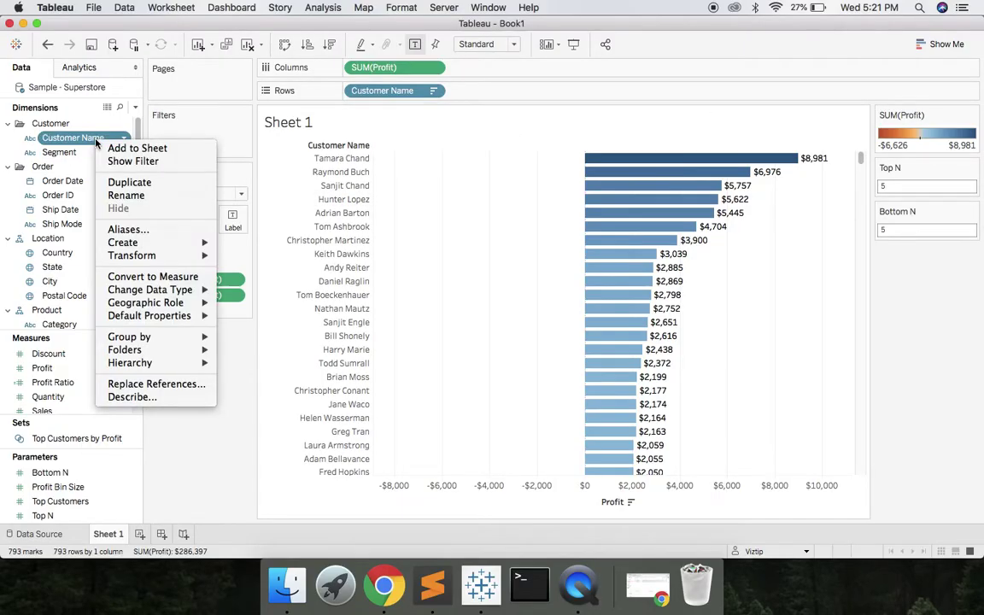
mouse_move(128, 242)
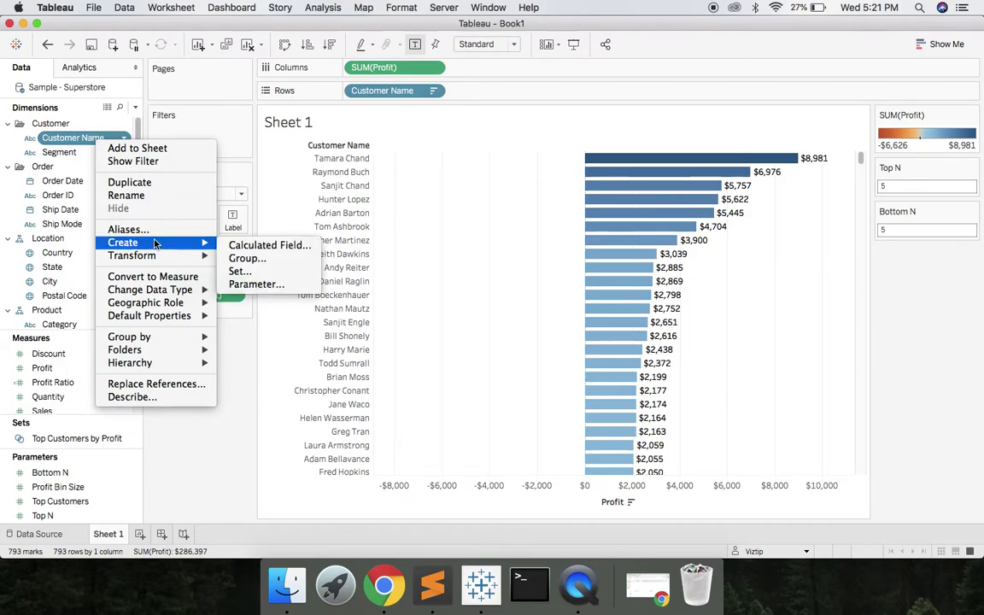
click(246, 272)
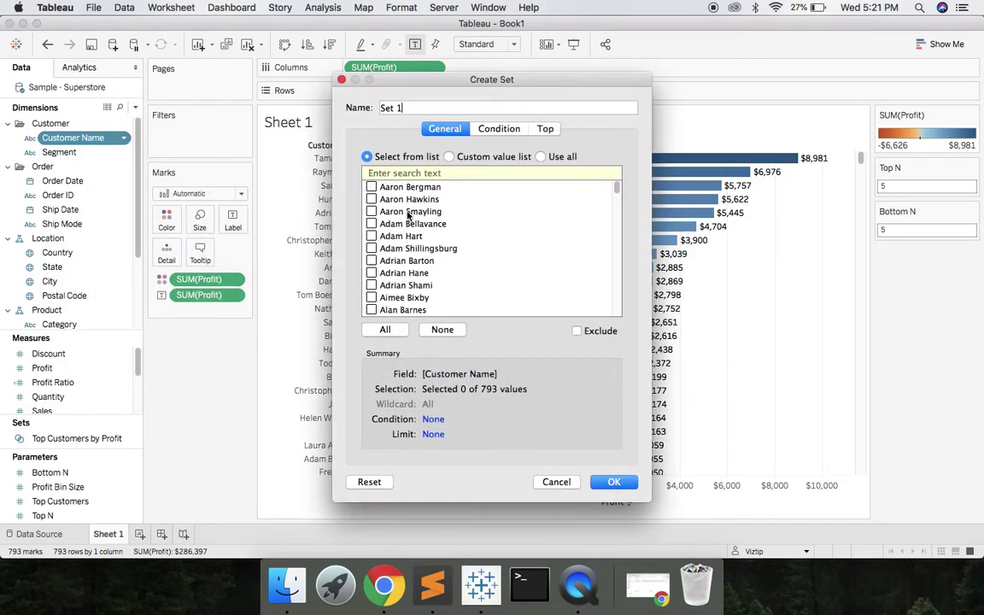
key(BackSpace)
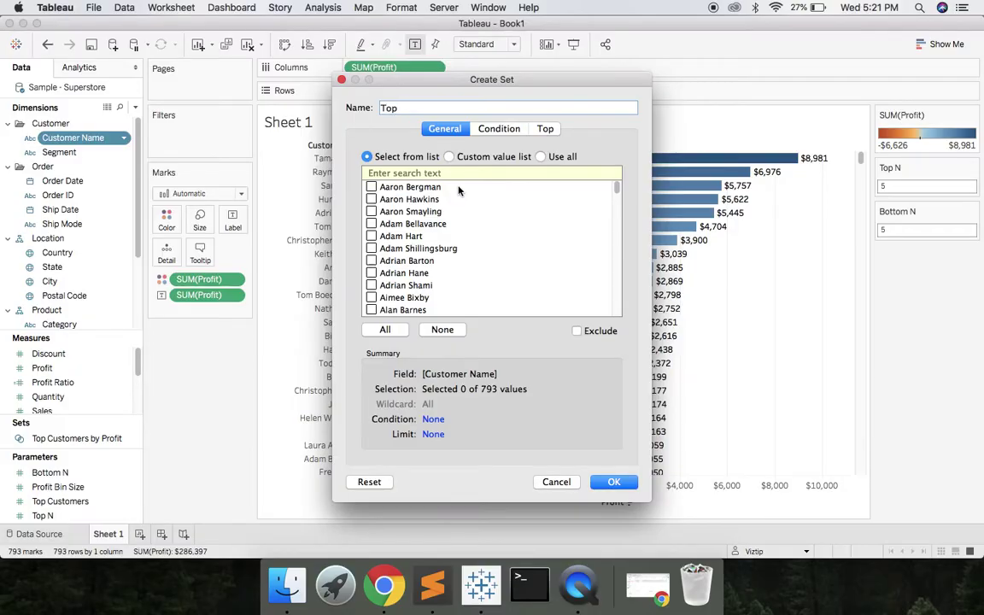
text(Top N by Parameter)
click(551, 129)
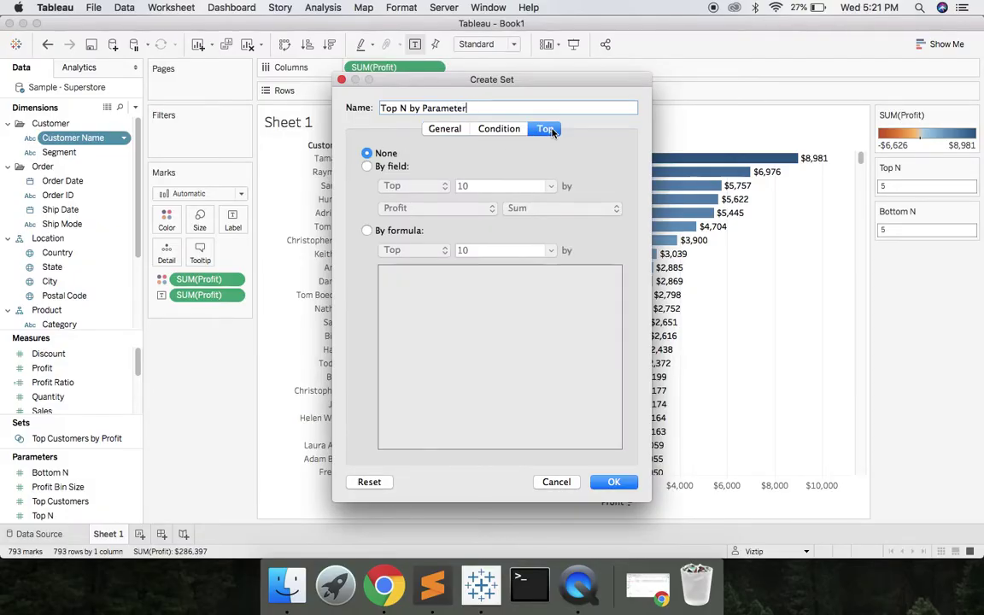
click(366, 166)
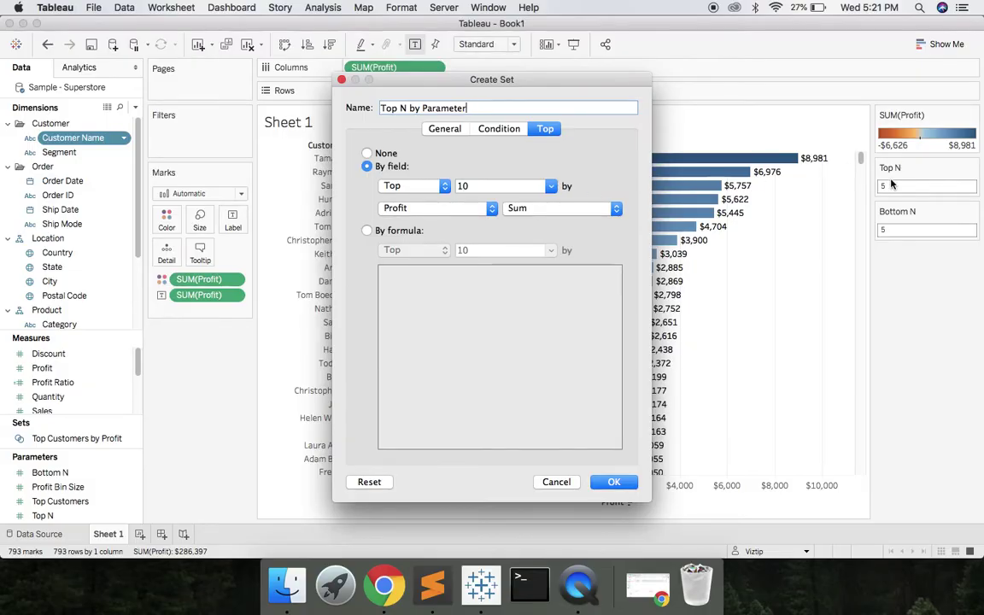
click(552, 190)
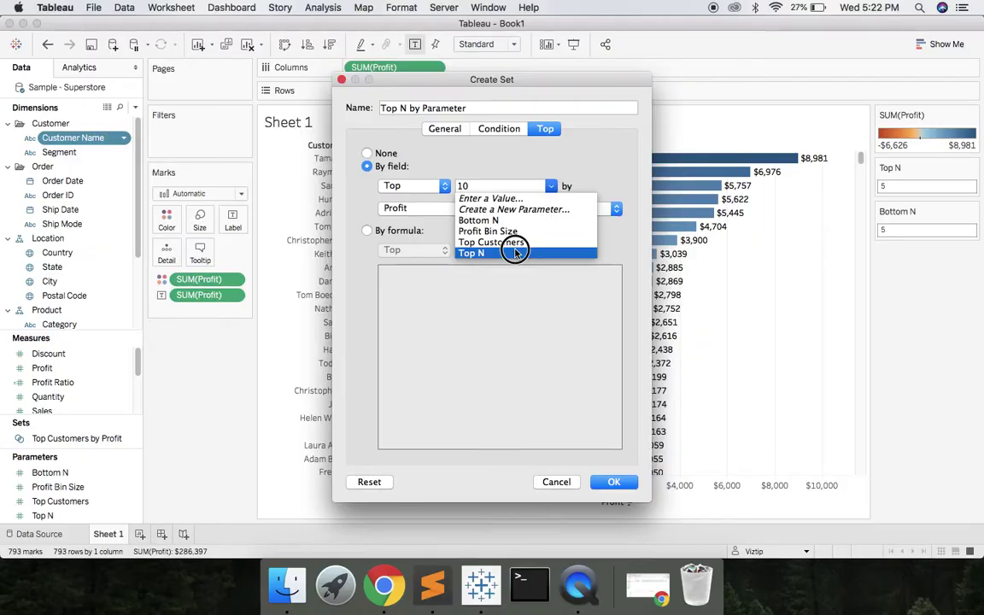
click(510, 250)
click(613, 482)
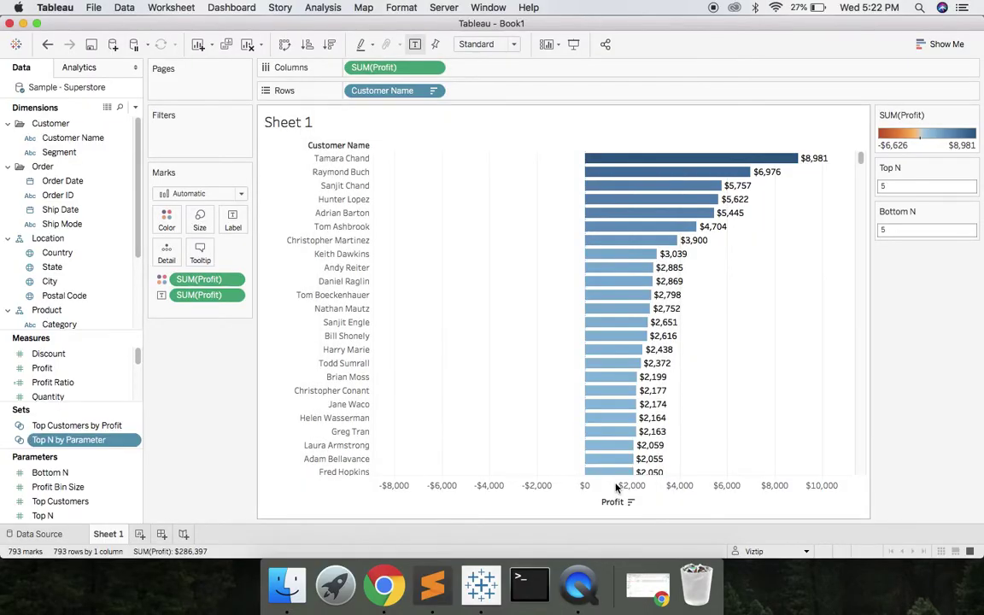
- Duplicate the Top N by Parameter set and rename the copy 'Bottom N by Parameter'
right_click(59, 438)
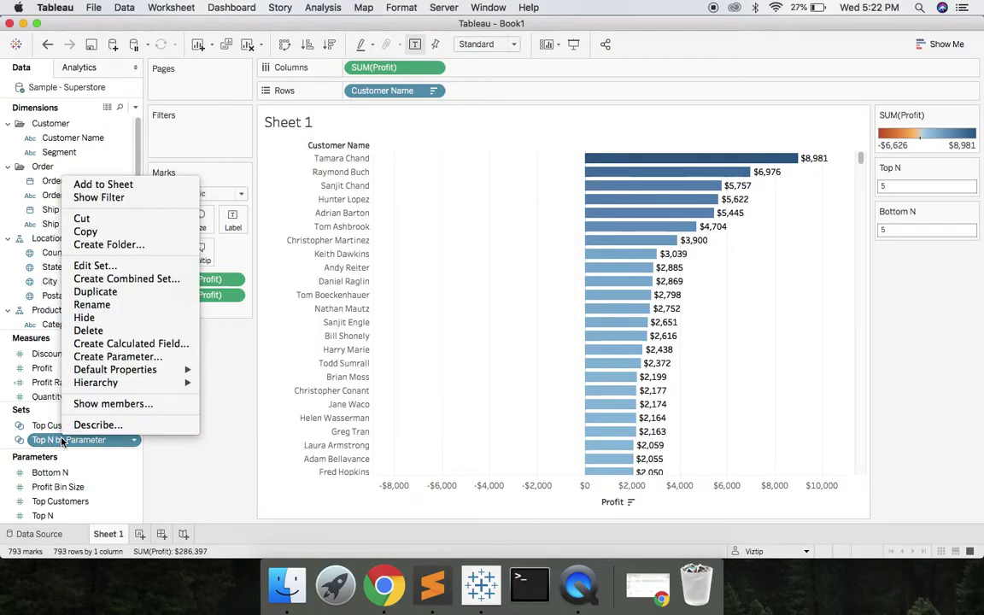
click(182, 293)
right_click(101, 439)
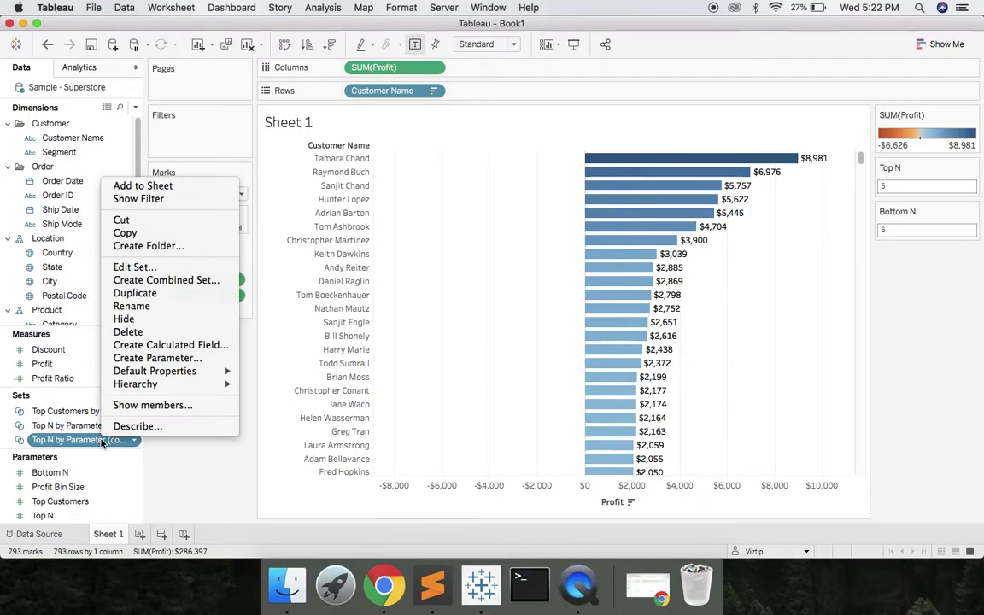
click(168, 270)
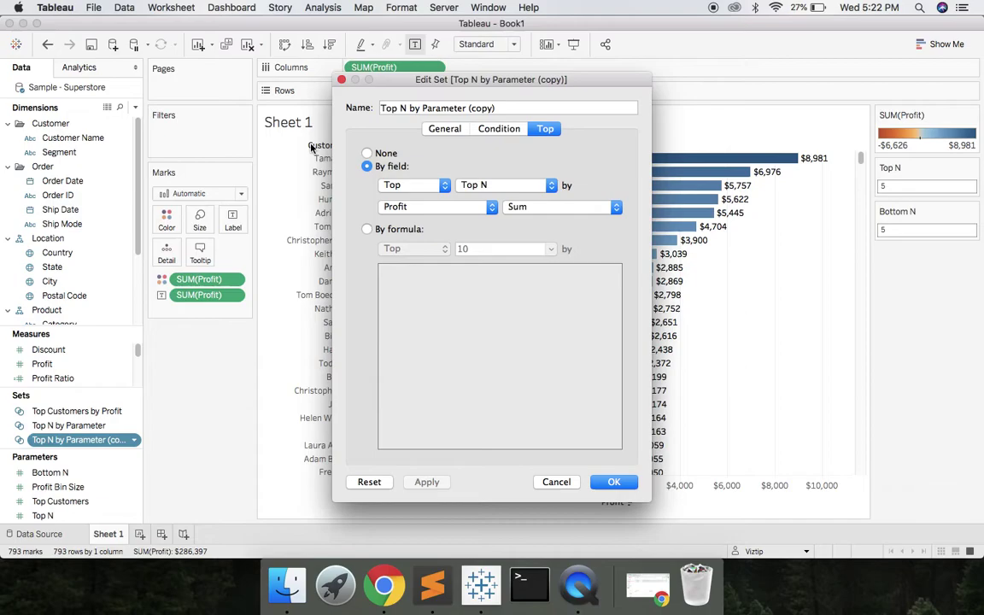
drag(397, 108, 359, 105)
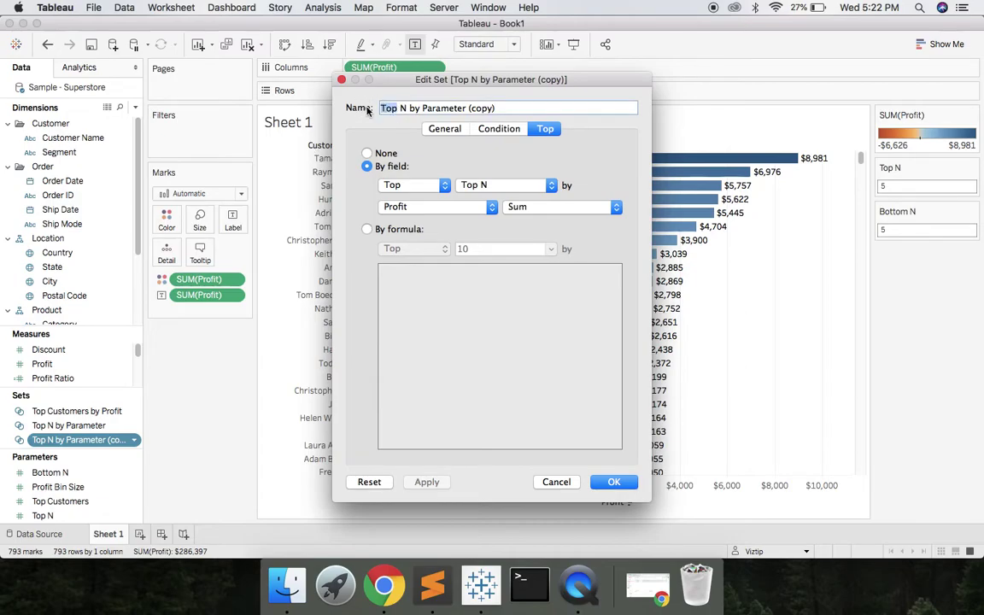
text(Bottom)
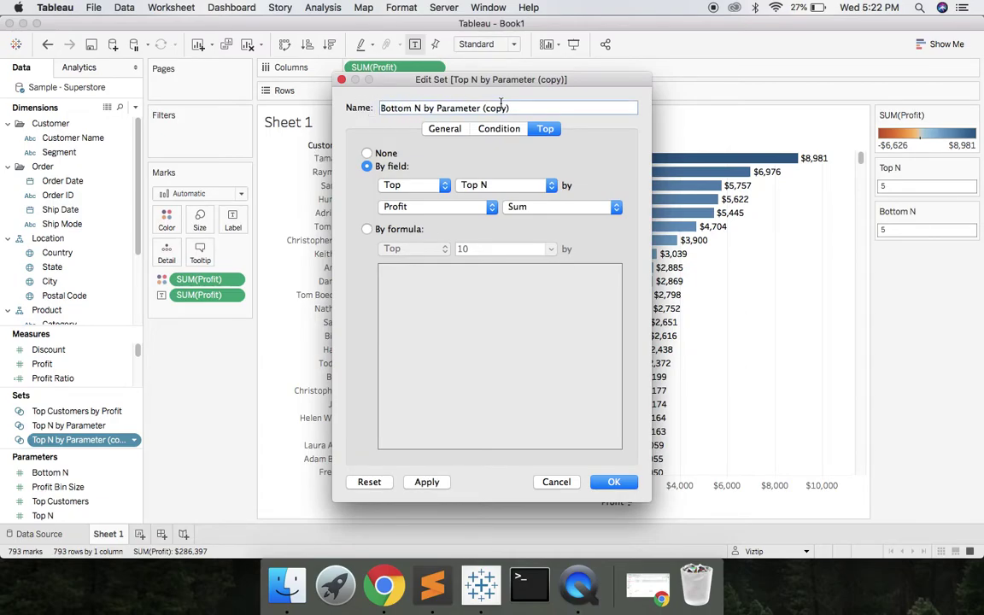
click(520, 106)
- Make that set rank the bottom customers by Profit, counted by the Bottom N parameter
click(408, 185)
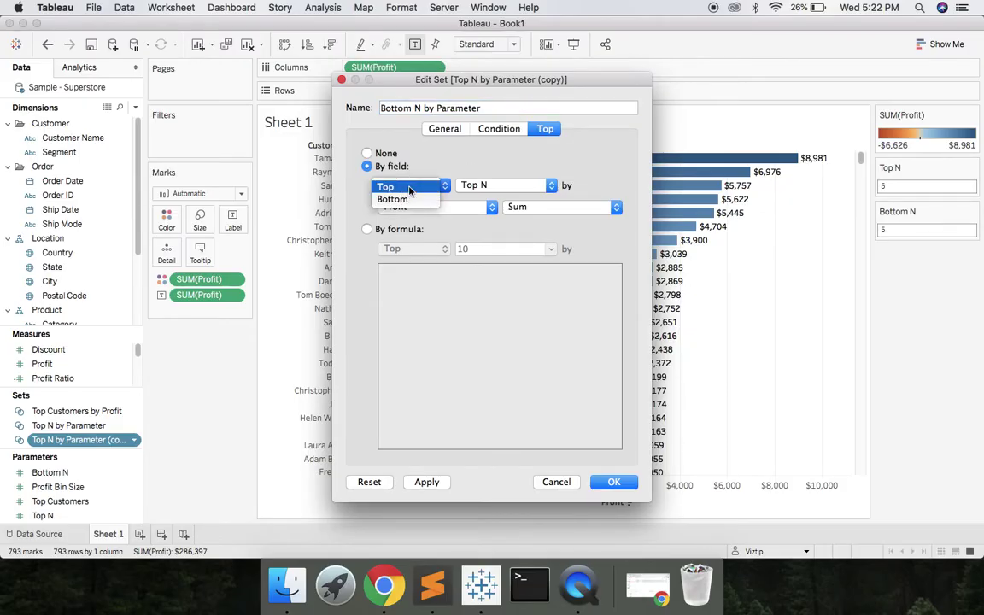
click(409, 199)
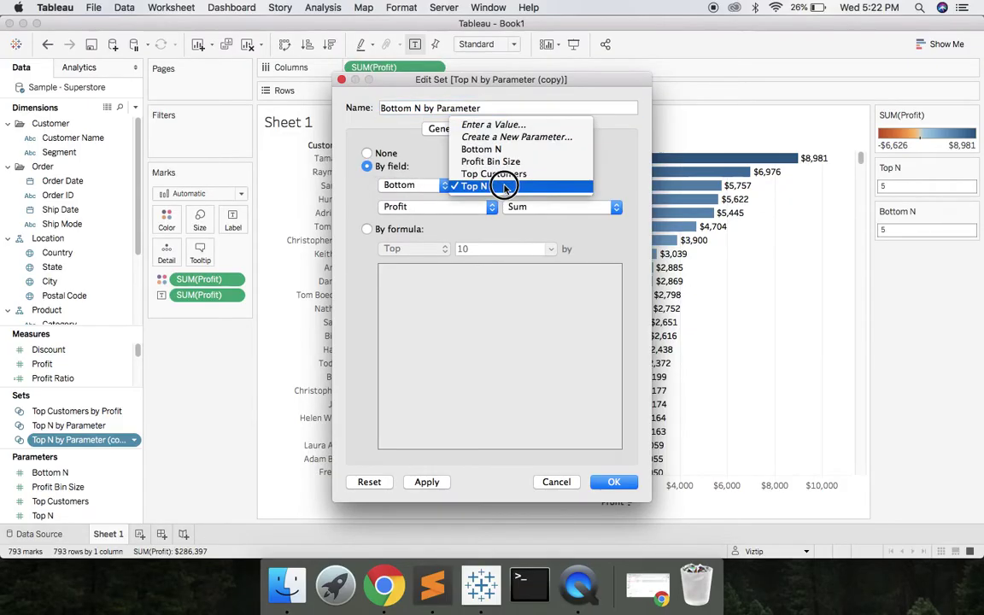
click(478, 185)
click(481, 149)
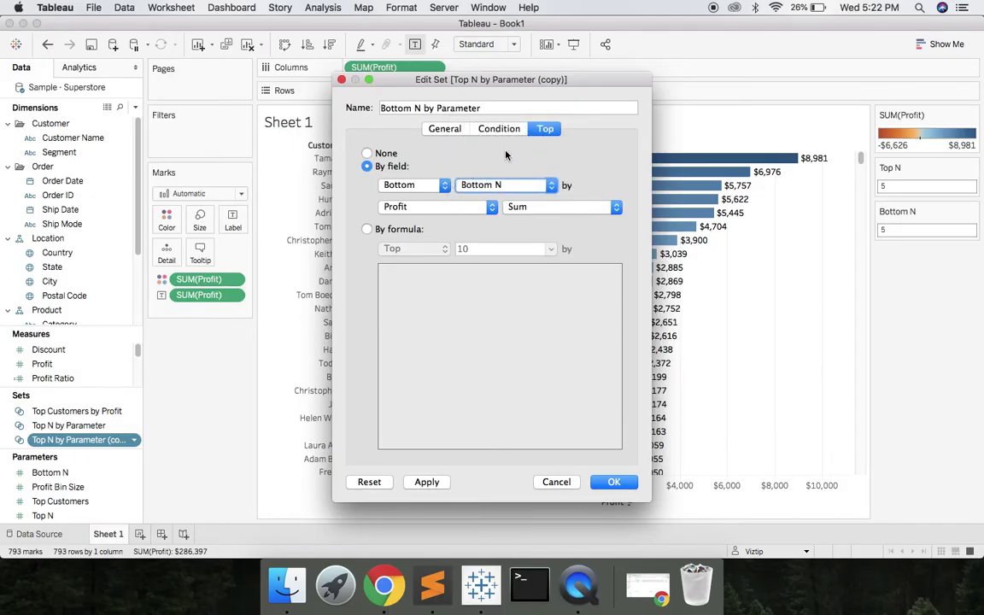
click(612, 483)
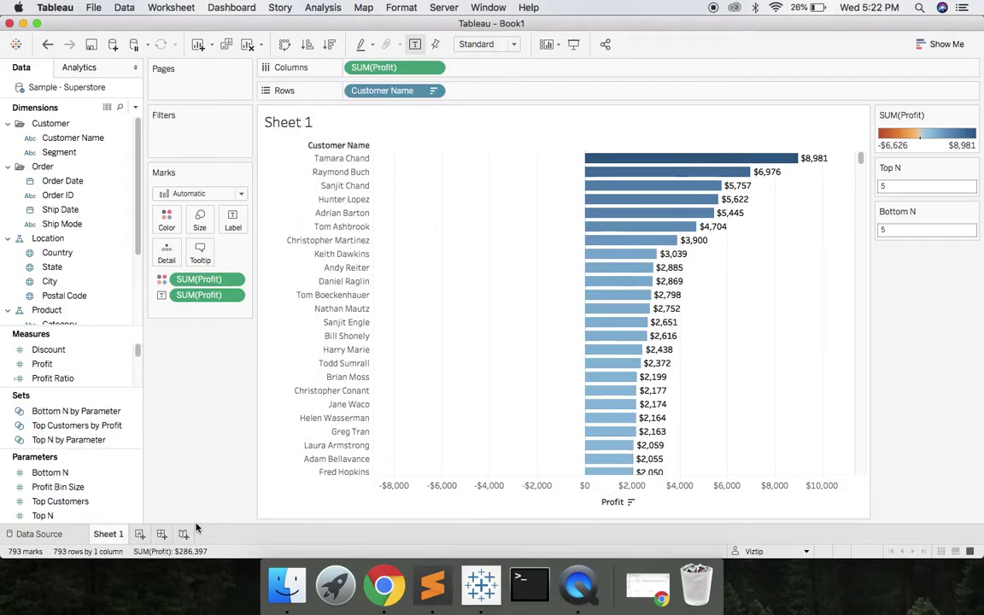
- Combine the two parameter sets into 'Top N & Bottom N', keeping all members in both sets
click(118, 415)
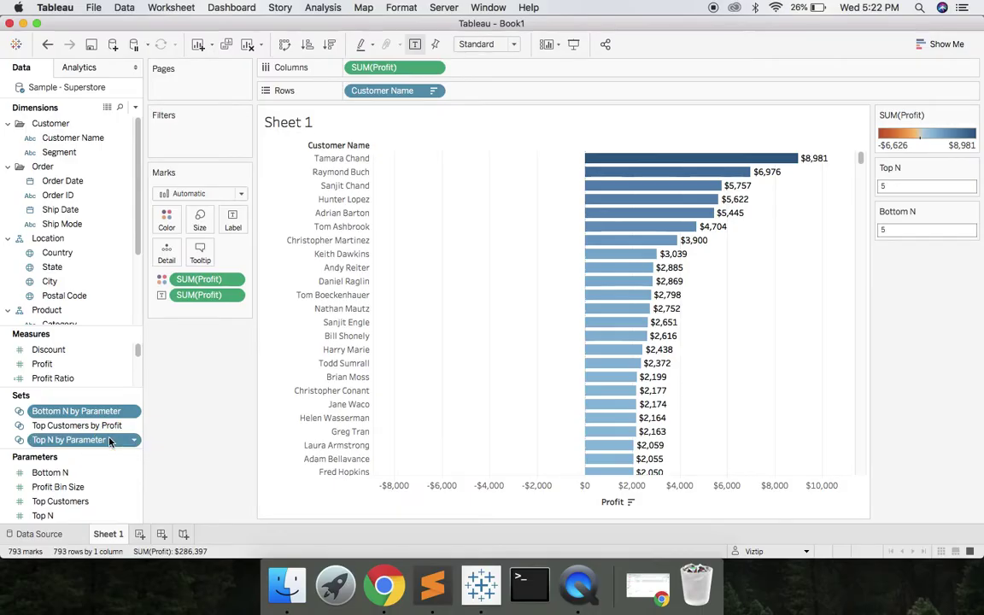
right_click(116, 441)
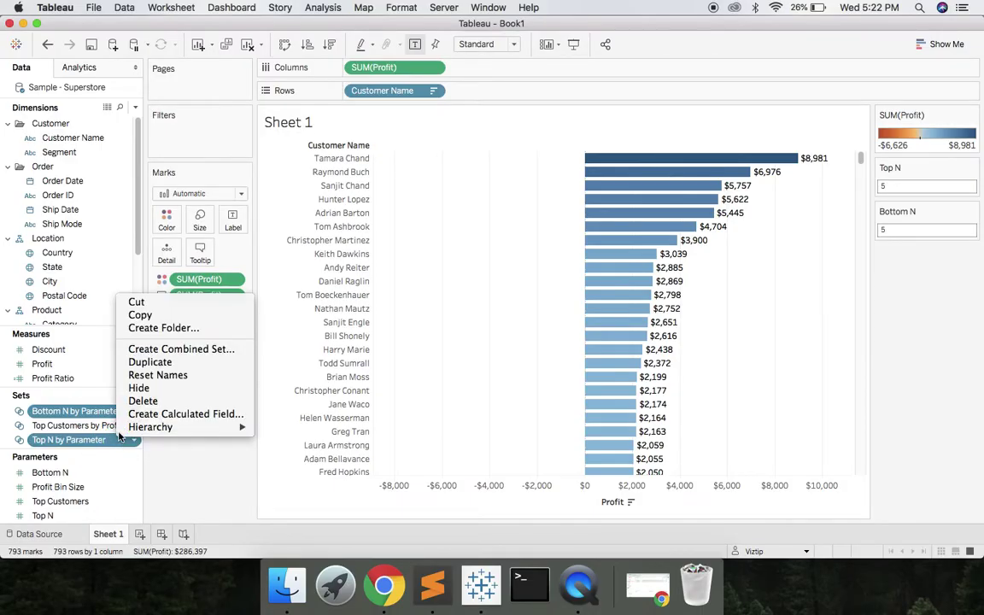
click(181, 348)
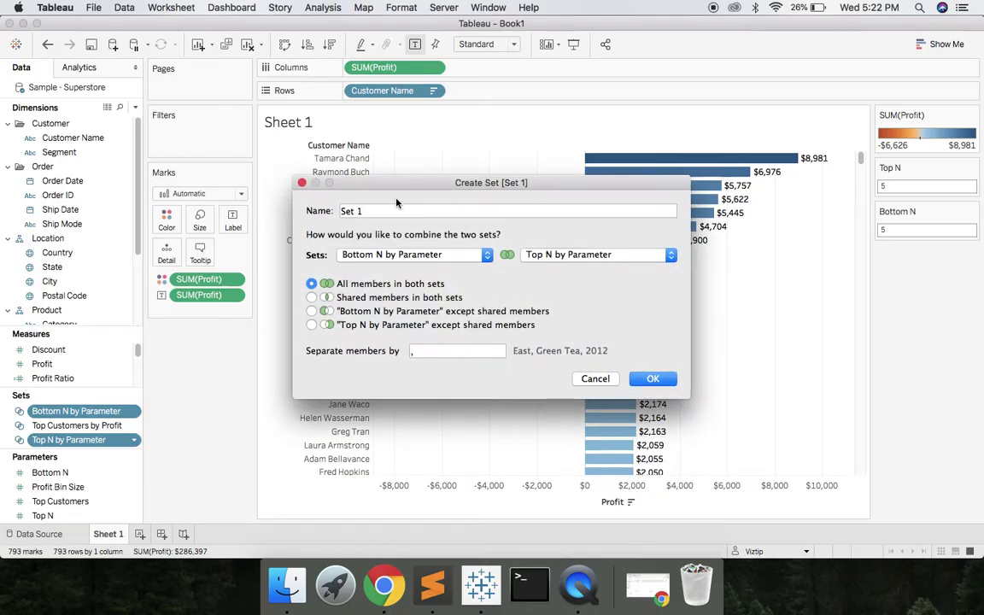
key(BackSpace)
key(BackSpace)
key(BackSpace)
key(BackSpace)
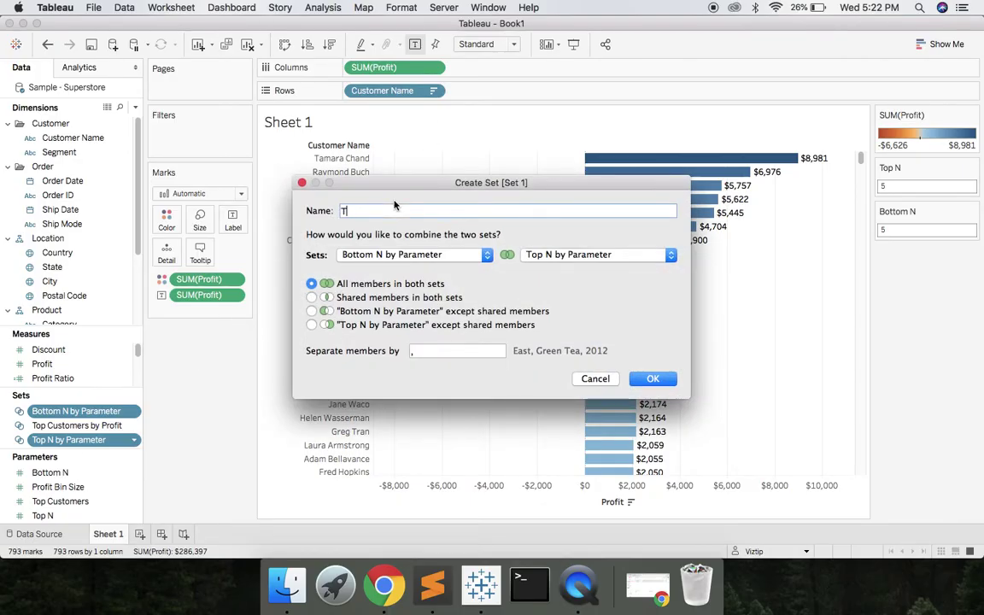
text(Top N & Bottom N)
click(665, 379)
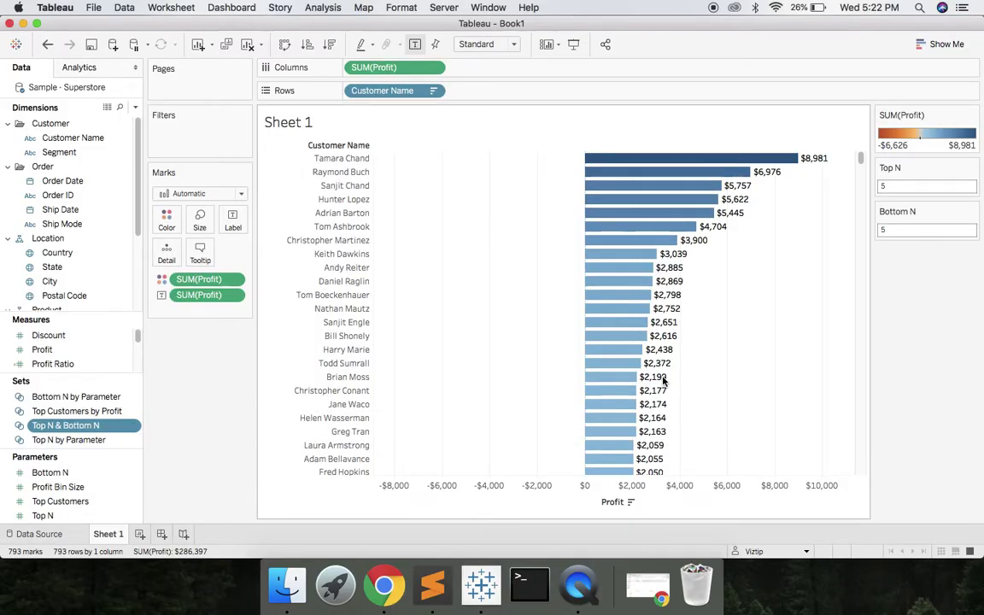
- Filter the chart by the Top N & Bottom N set and set both Top N and Bottom N to 10
drag(68, 426, 183, 137)
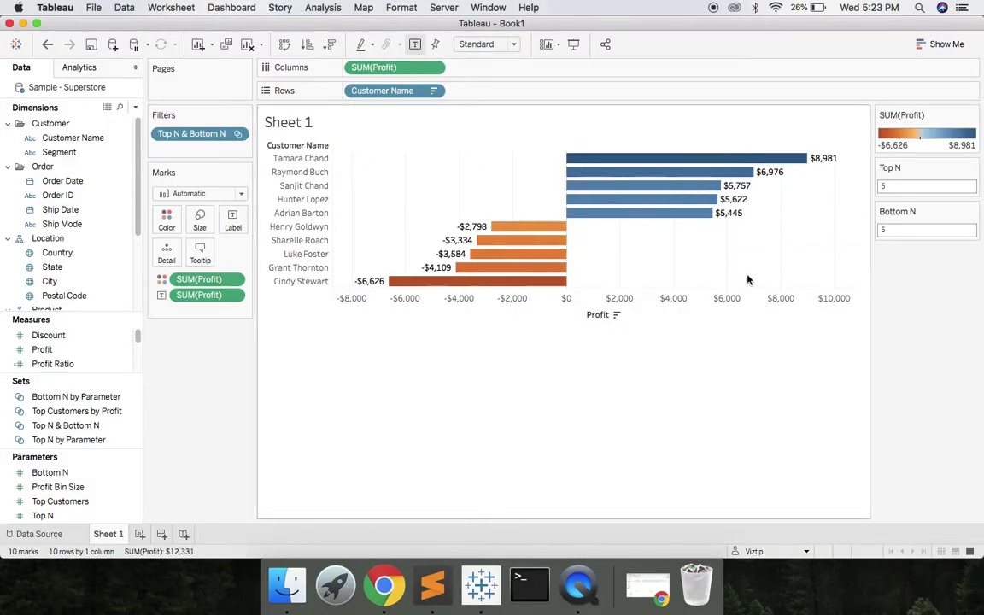
click(892, 187)
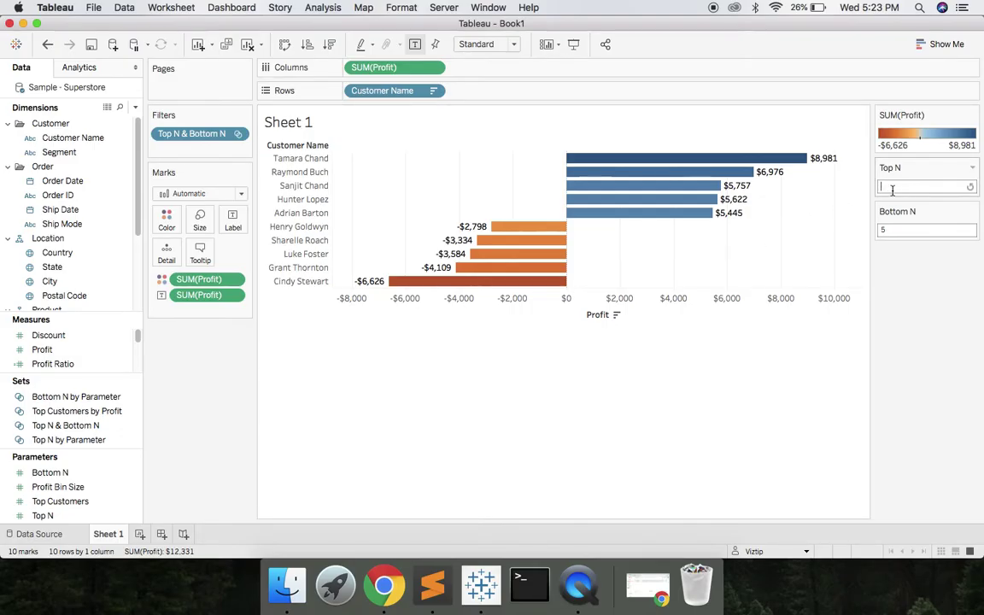
key(BackSpace)
text(10)
key(Return)
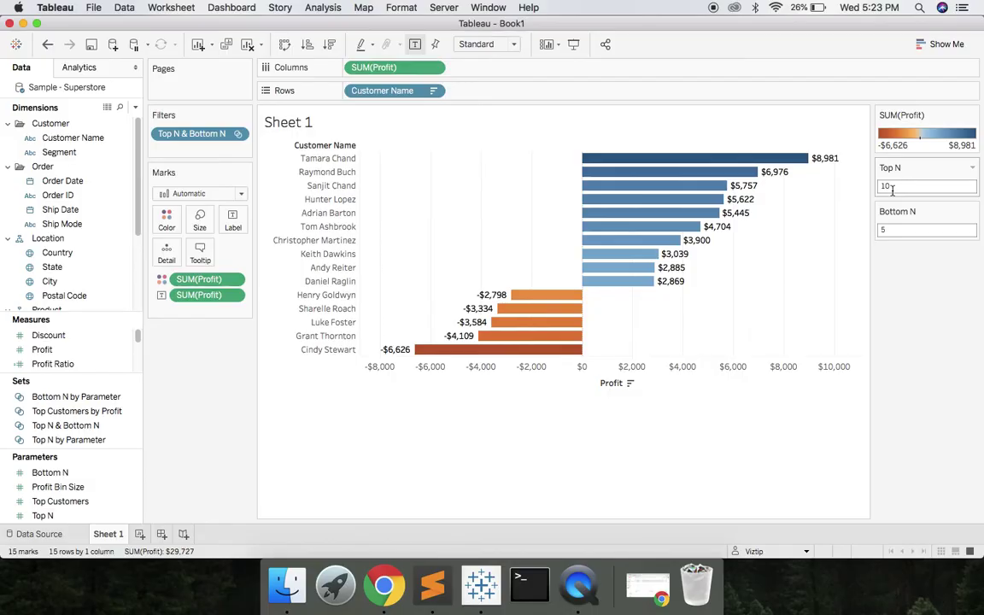
click(904, 230)
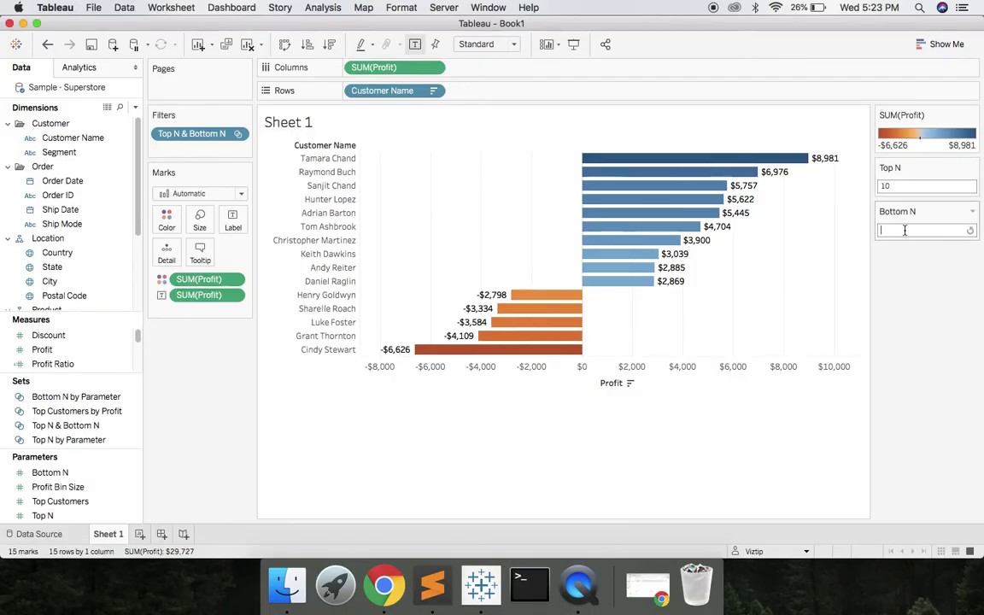
text(10)
key(Return)
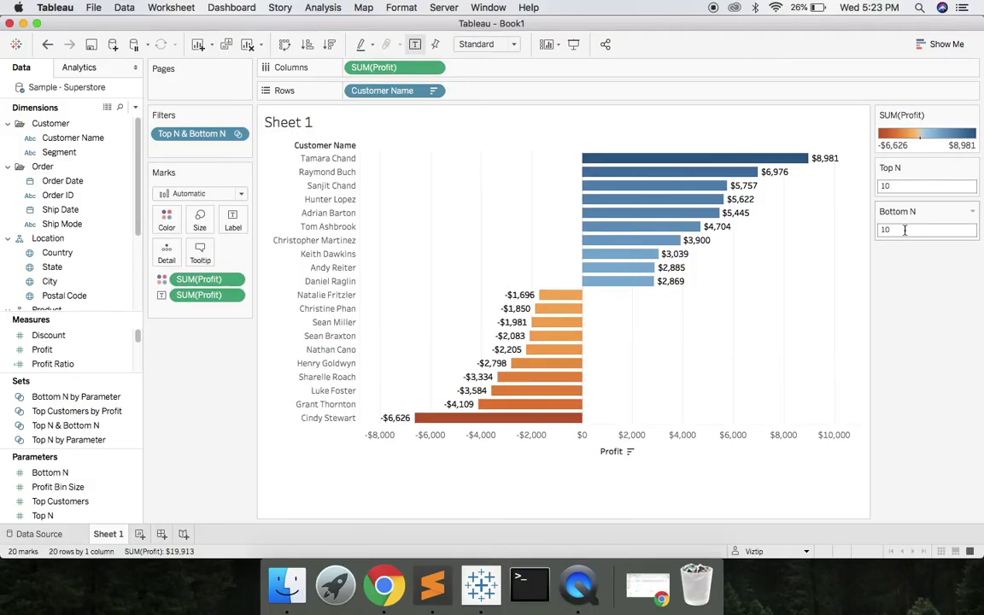